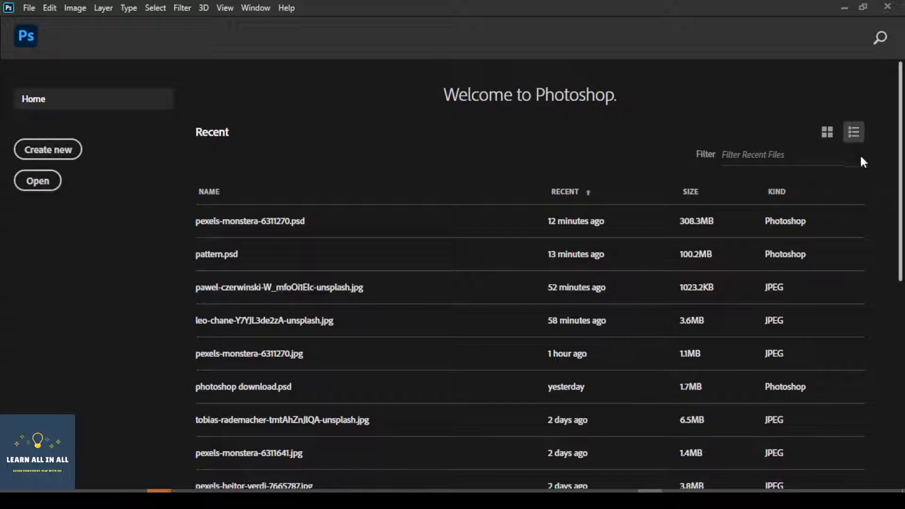
- Browse the recent files on the home screen as thumbnails and again as a detailed list
click(828, 133)
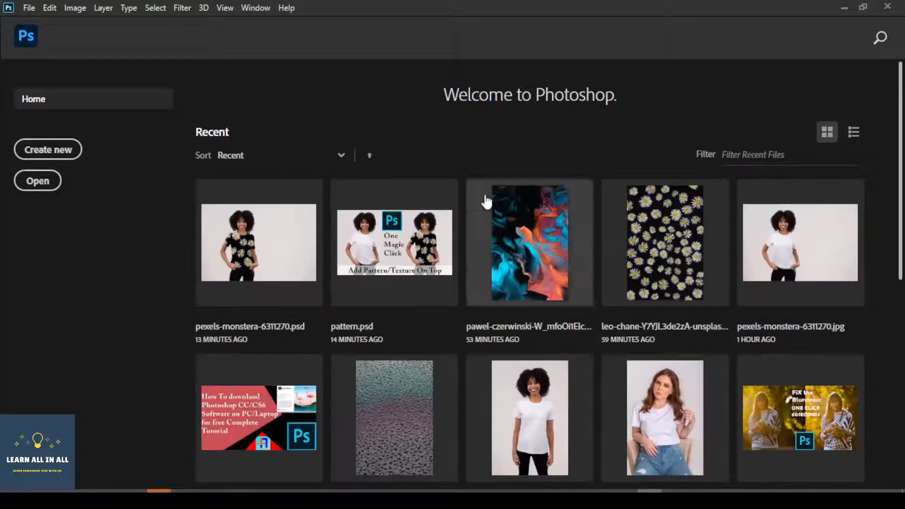
scroll(627, 297, down, 8)
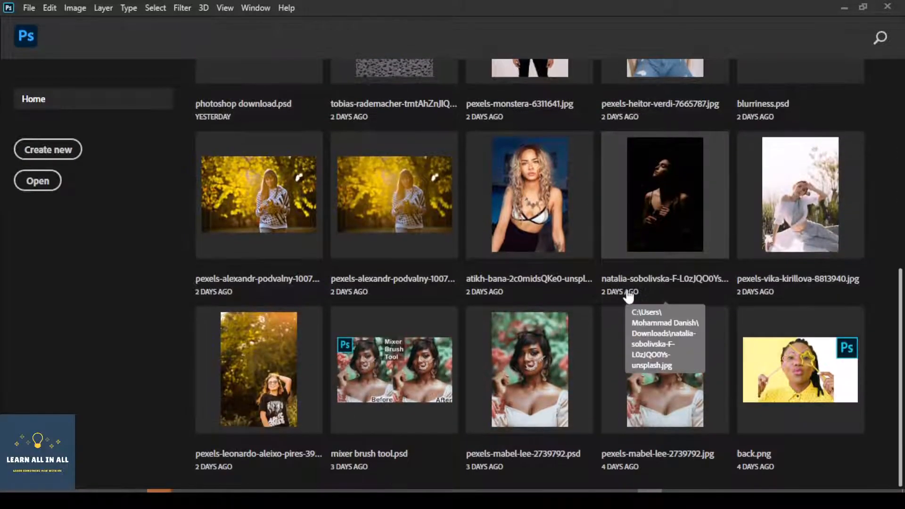
scroll(629, 296, up, 8)
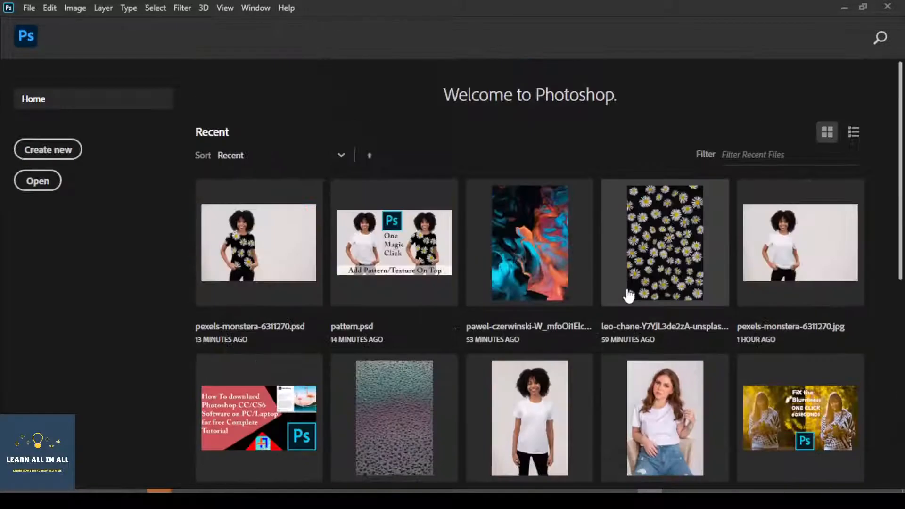
click(853, 132)
scroll(582, 245, down, 8)
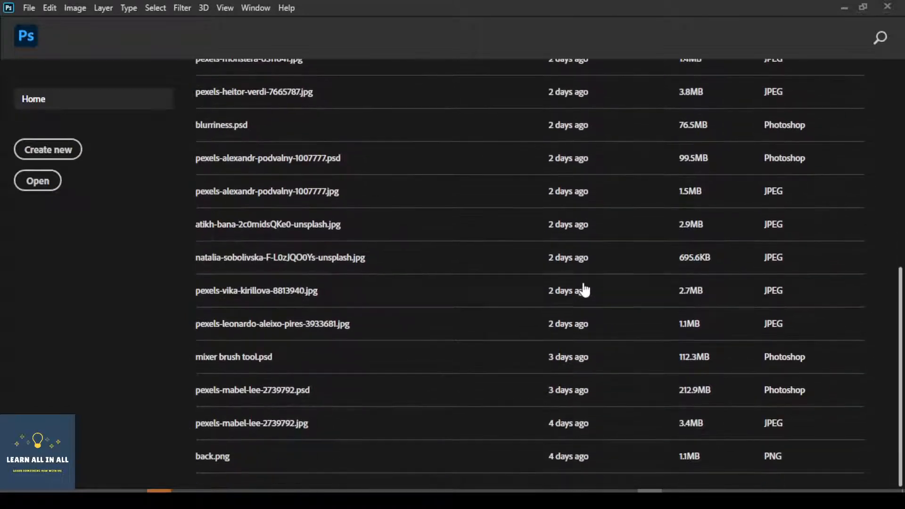
scroll(490, 263, up, 8)
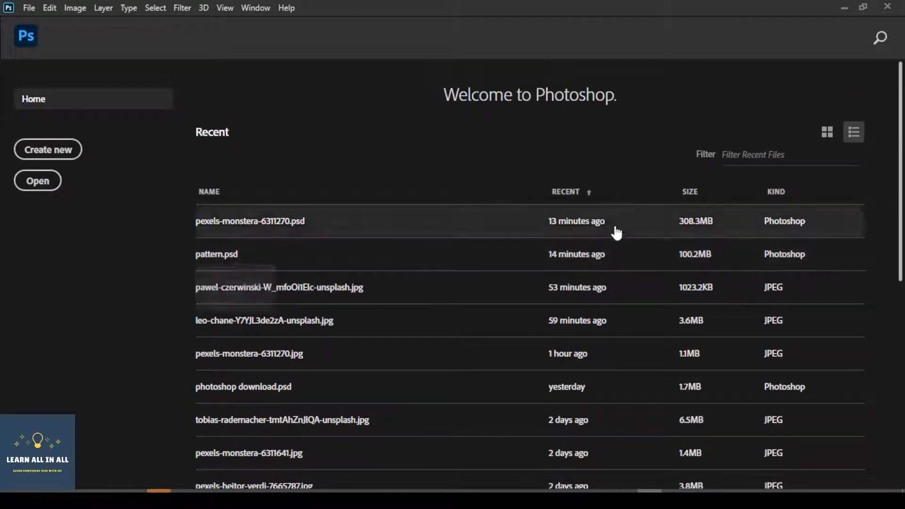
- Open the daisy image leo-chane-Y7YJL3de2zA-unsplash.jpg from the Downloads folder and close it again
click(44, 184)
scroll(227, 202, down, 2)
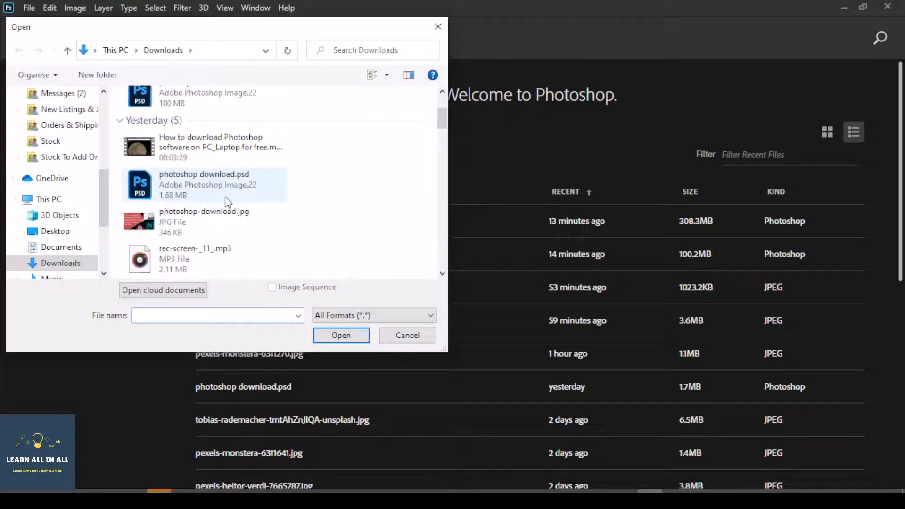
scroll(223, 217, down, 4)
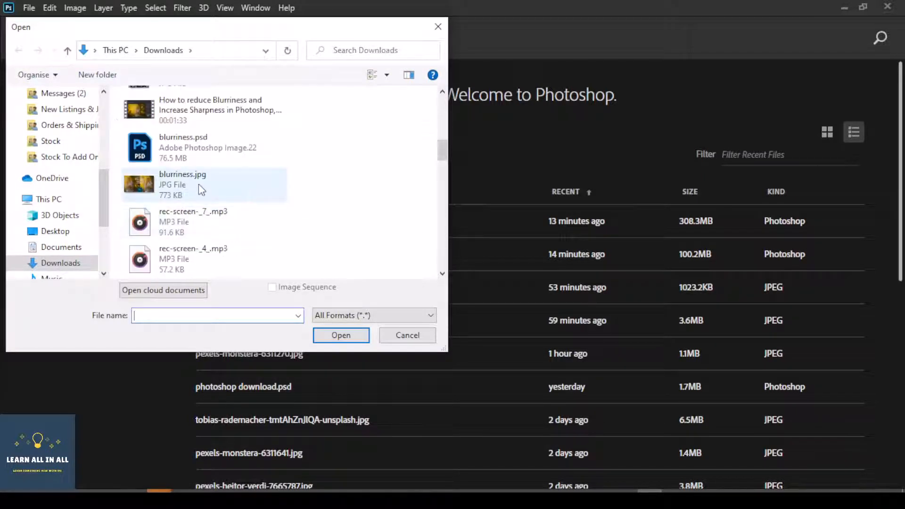
scroll(202, 182, up, 2)
click(196, 163)
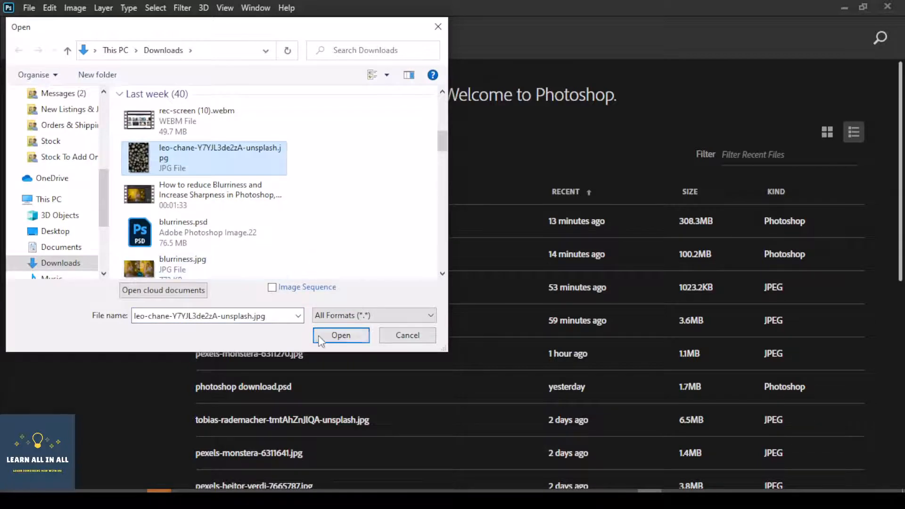
click(340, 335)
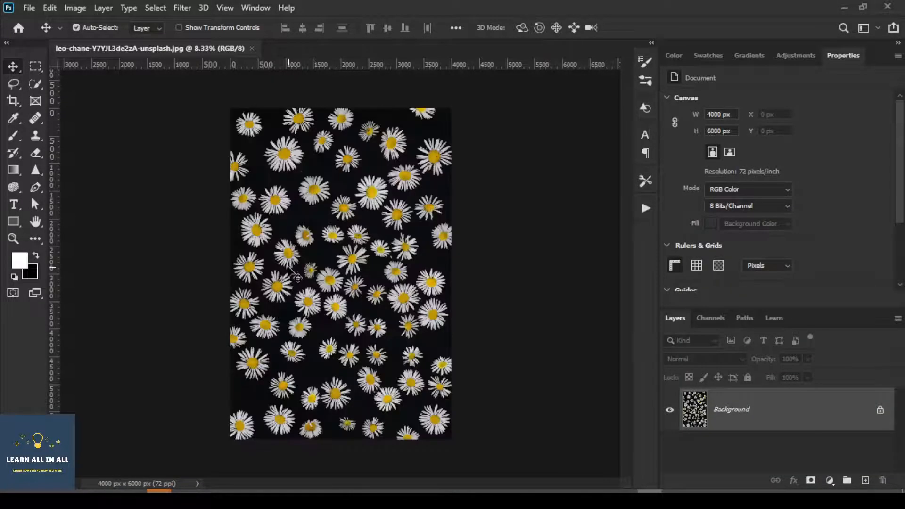
click(250, 47)
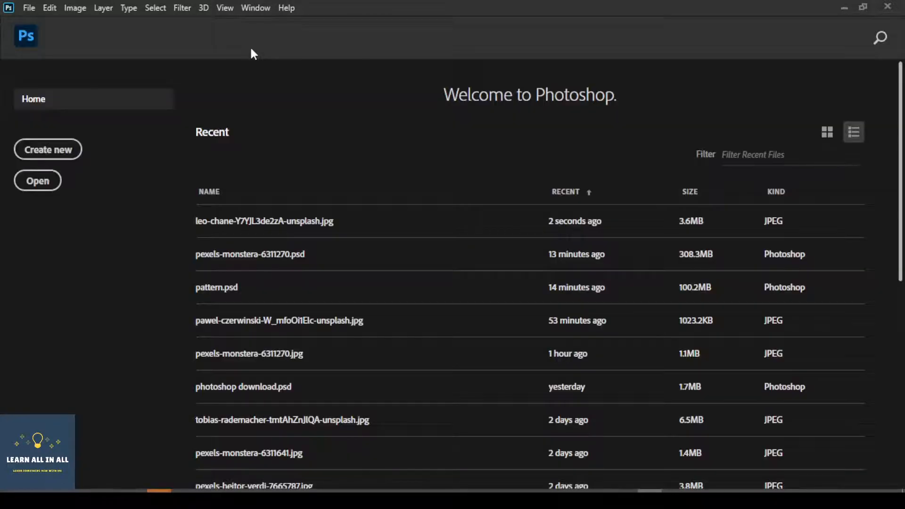
- Start a new document and set its width and height to 1600 pixels each
click(50, 150)
click(39, 153)
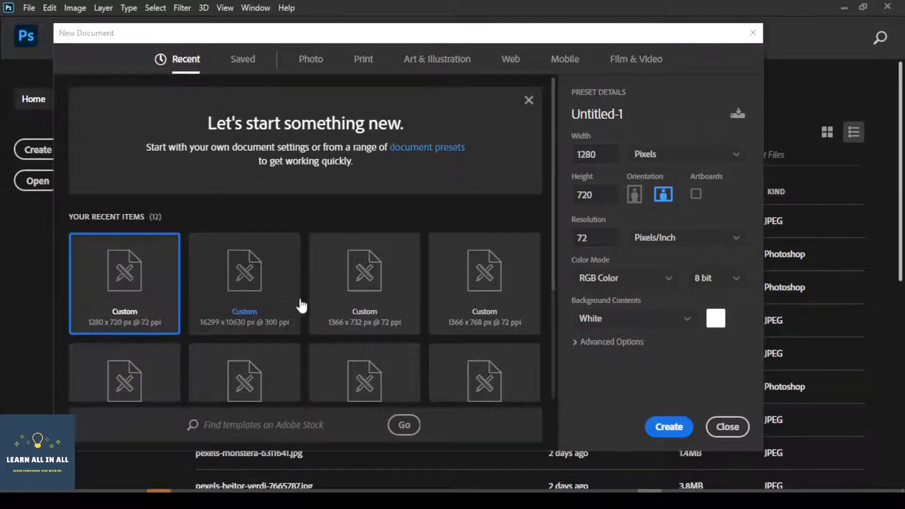
scroll(316, 305, down, 2)
scroll(317, 305, down, 2)
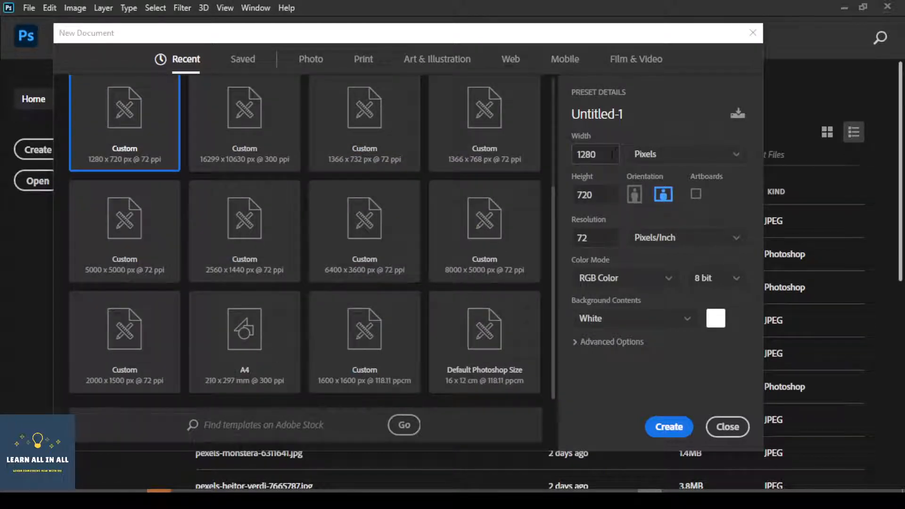
drag(616, 154, 568, 158)
text(1600)
key(Tab)
text(1600)
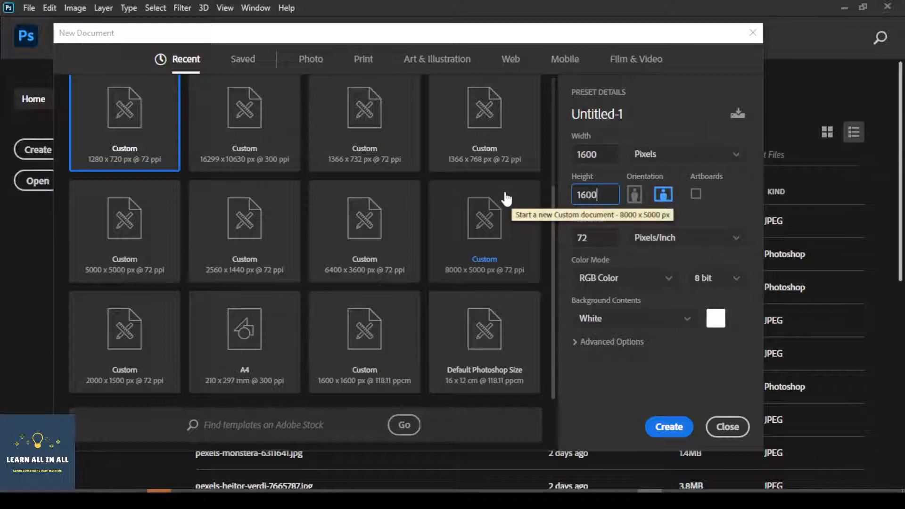
- Name the new document Demo and choose Pixels as its size unit
click(681, 115)
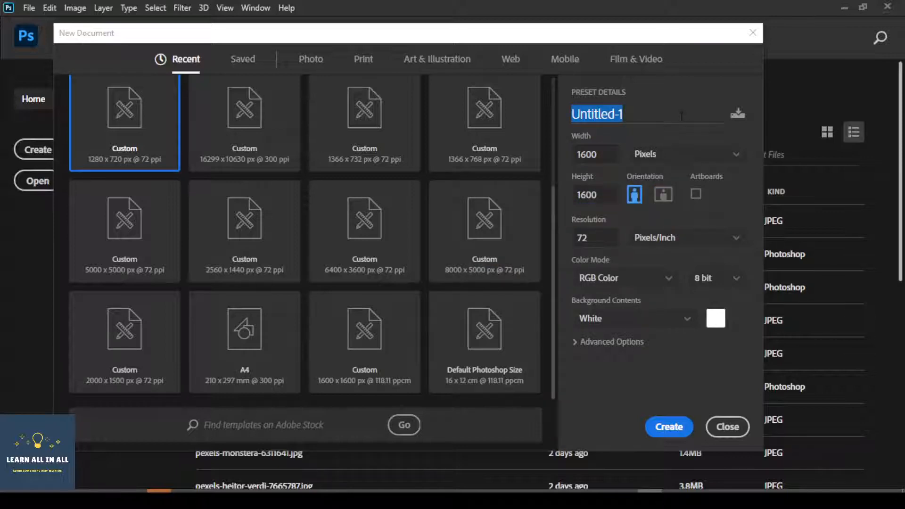
text(Demo)
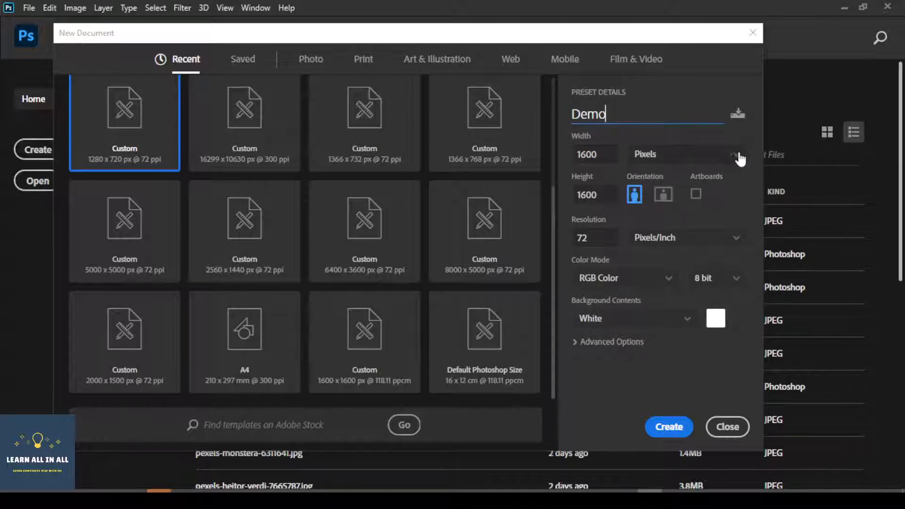
click(723, 155)
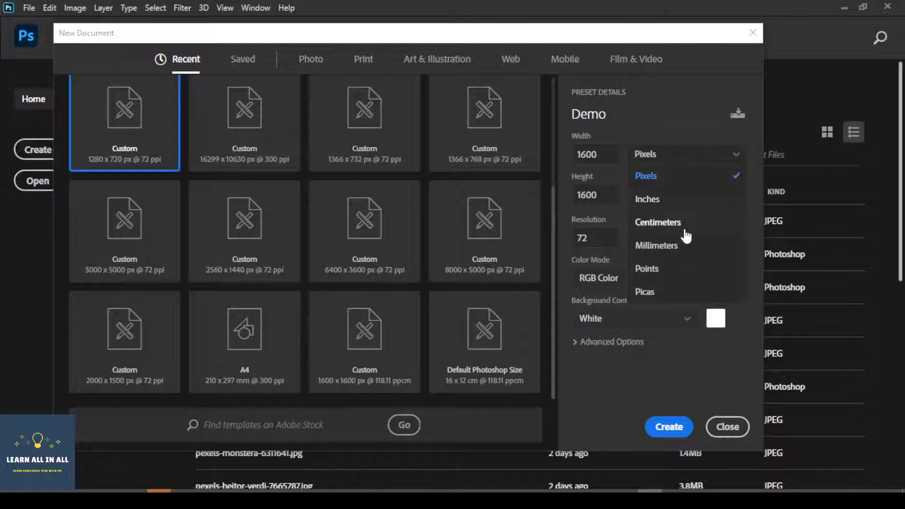
click(685, 184)
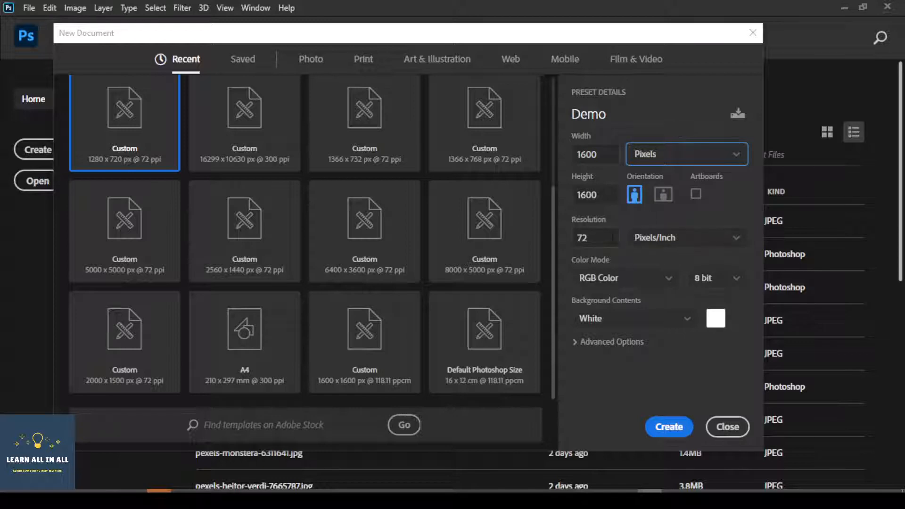
- Review the resolution, background and bit depth options, and create the document with 72 pixels/inch, White background and 8 bit color
click(601, 239)
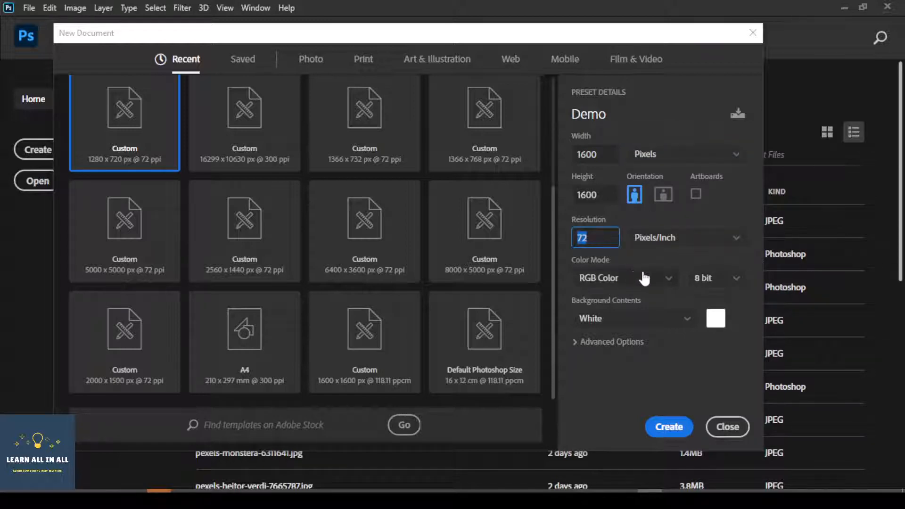
click(687, 321)
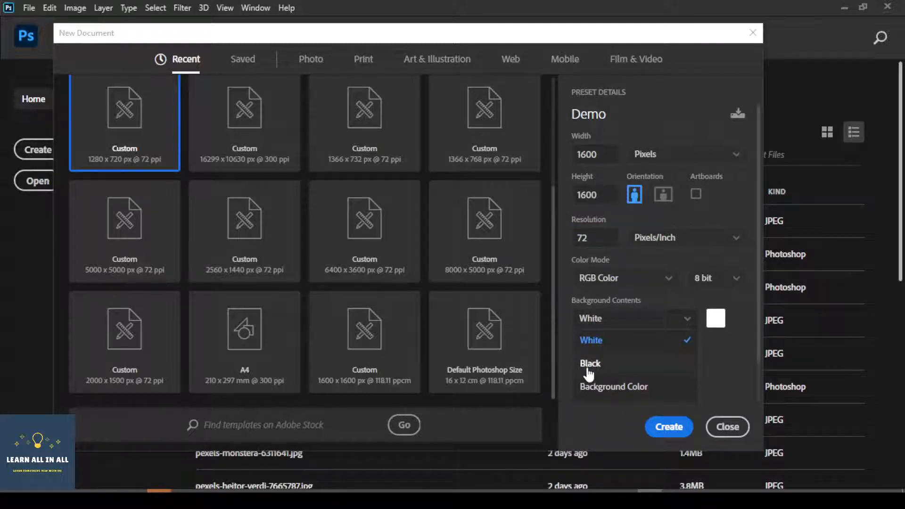
click(712, 359)
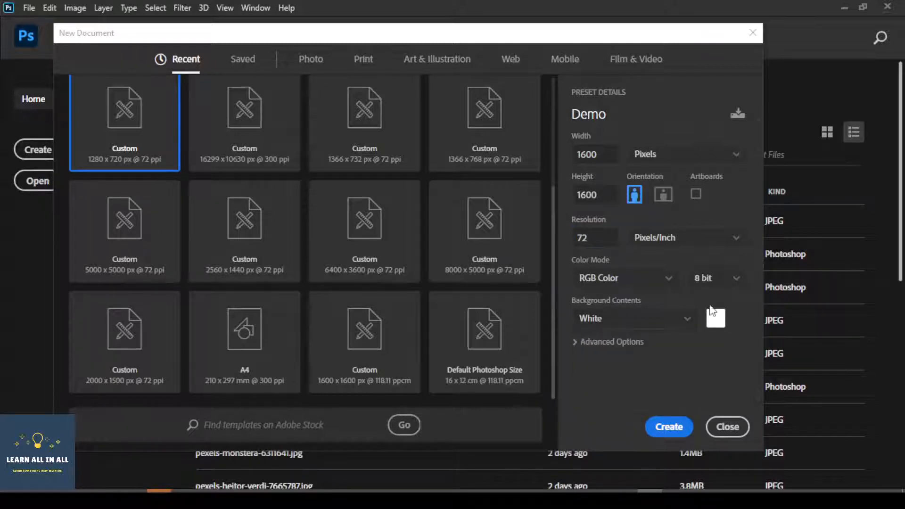
click(716, 279)
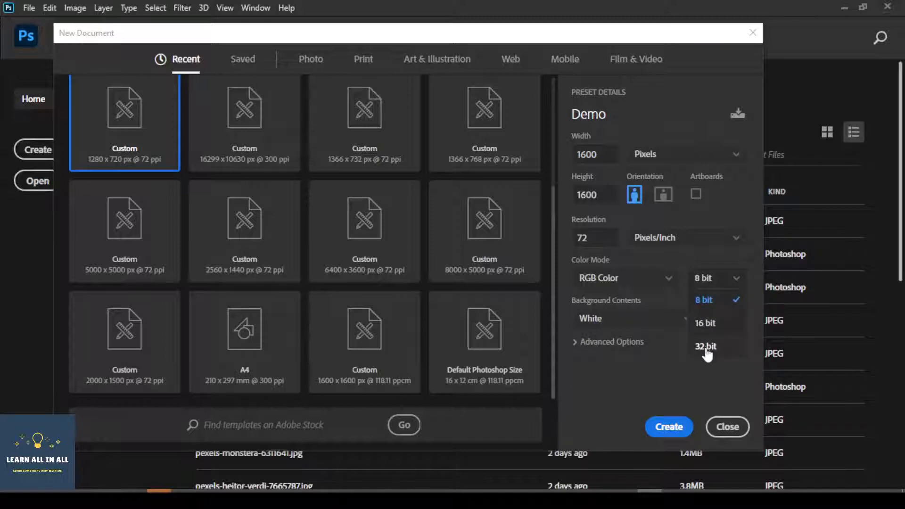
click(683, 367)
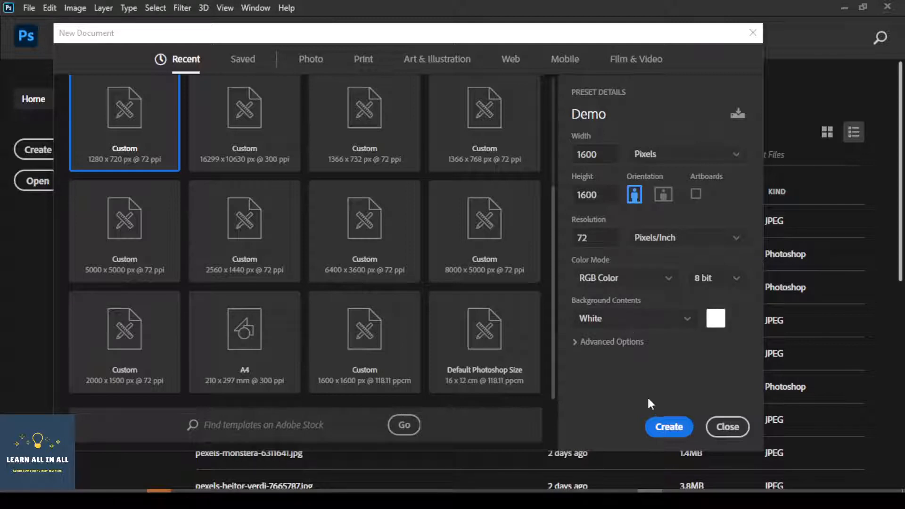
click(666, 428)
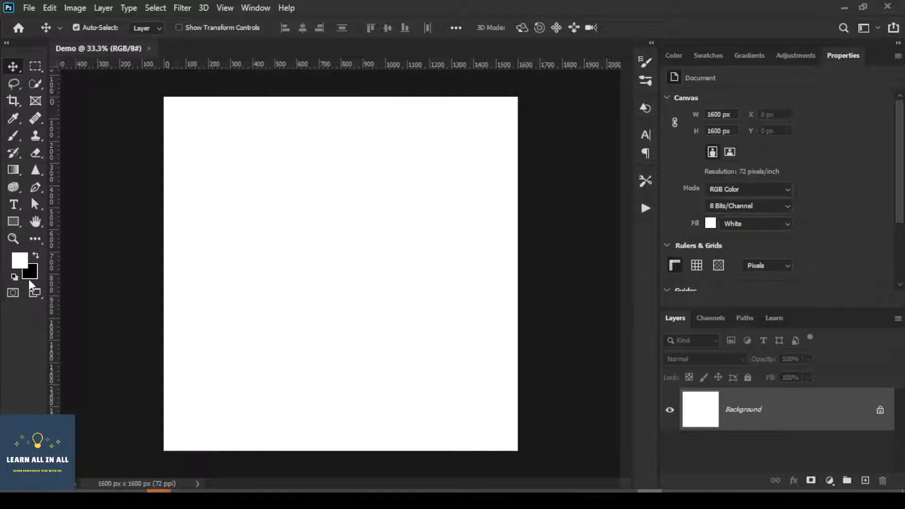
- Swap the foreground and background colors, and set the foreground color to red f11818
key(x)
key(x)
key(x)
click(23, 266)
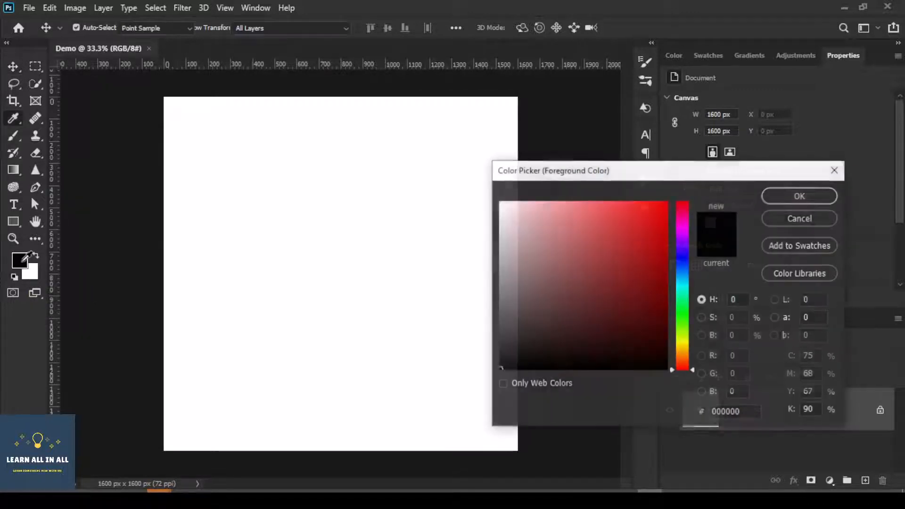
click(651, 211)
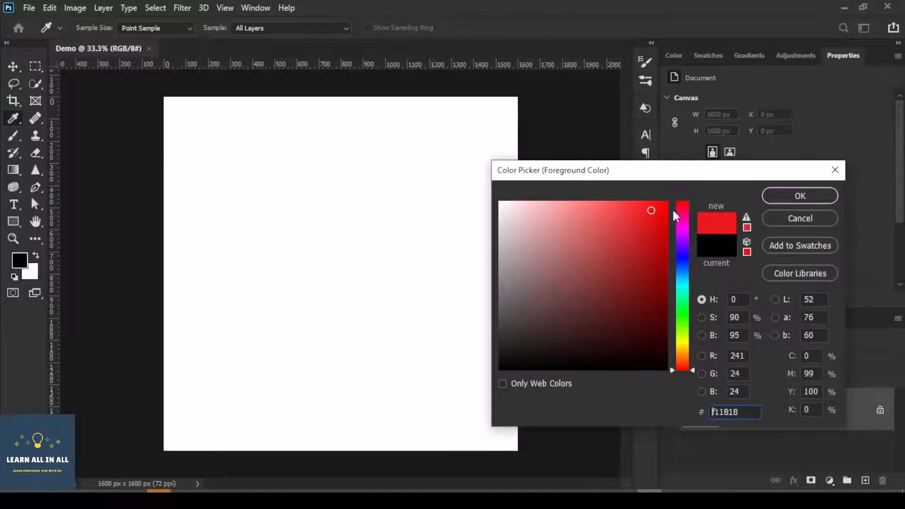
click(789, 199)
- Set the background color to yellow-green bee216, and reset both colors to the default black foreground and white background
click(31, 272)
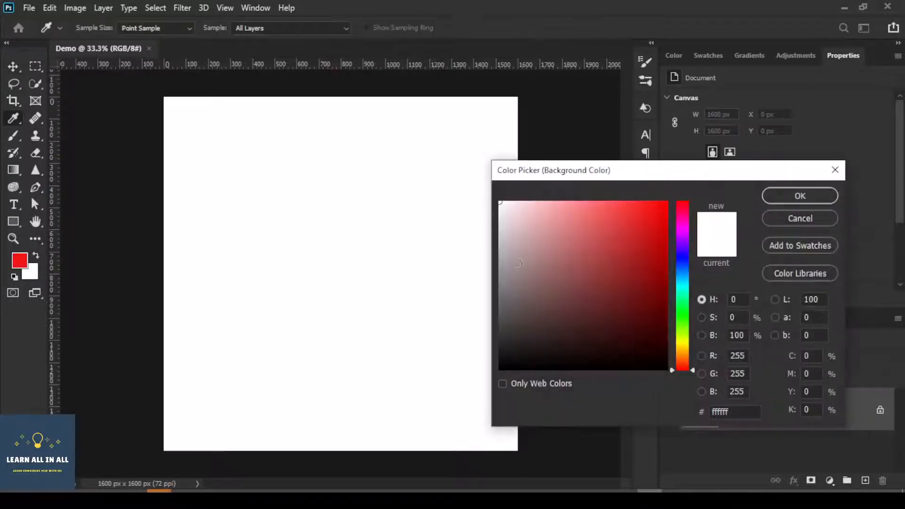
click(686, 337)
click(645, 304)
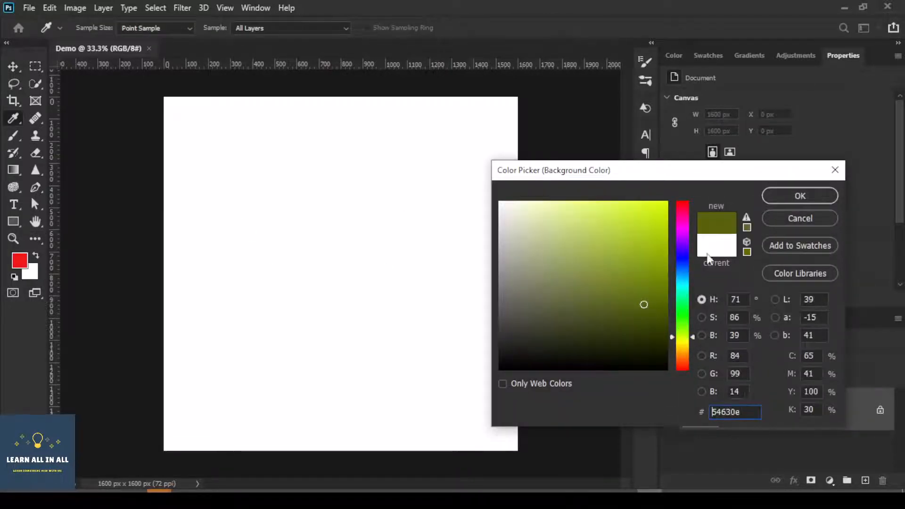
click(652, 221)
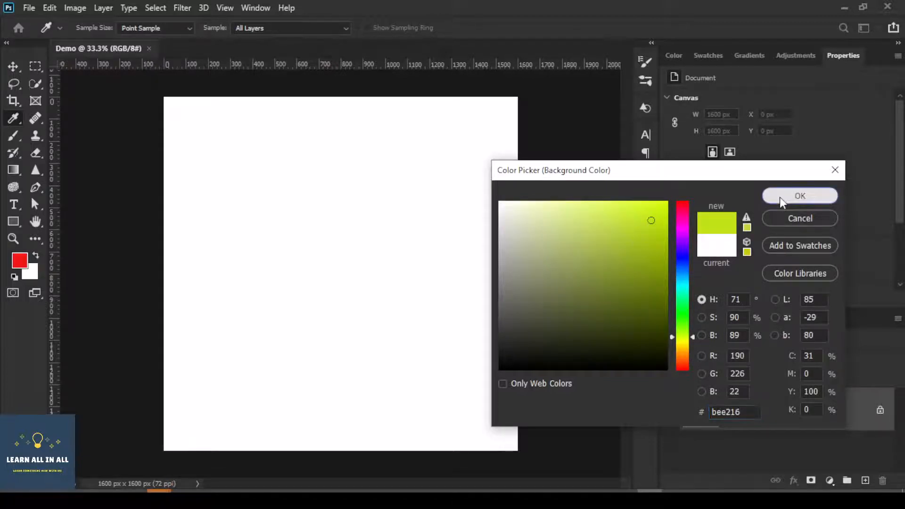
click(780, 197)
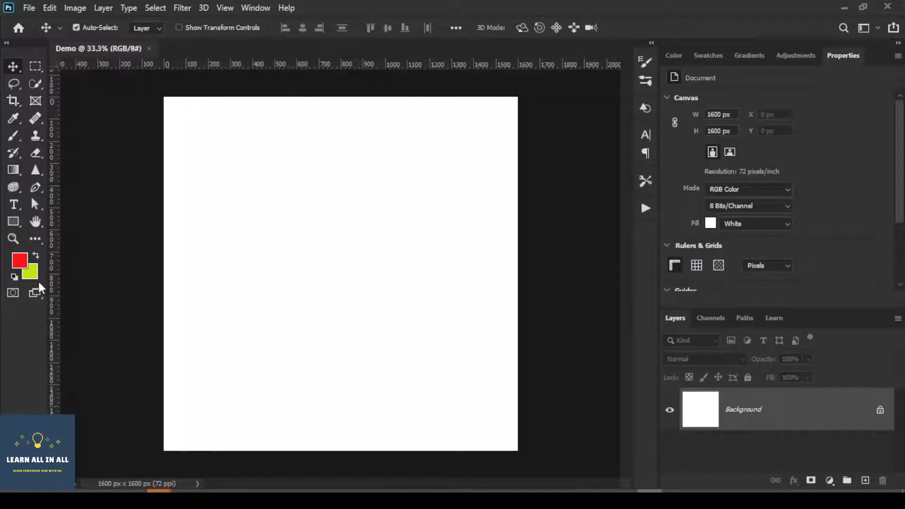
key(d)
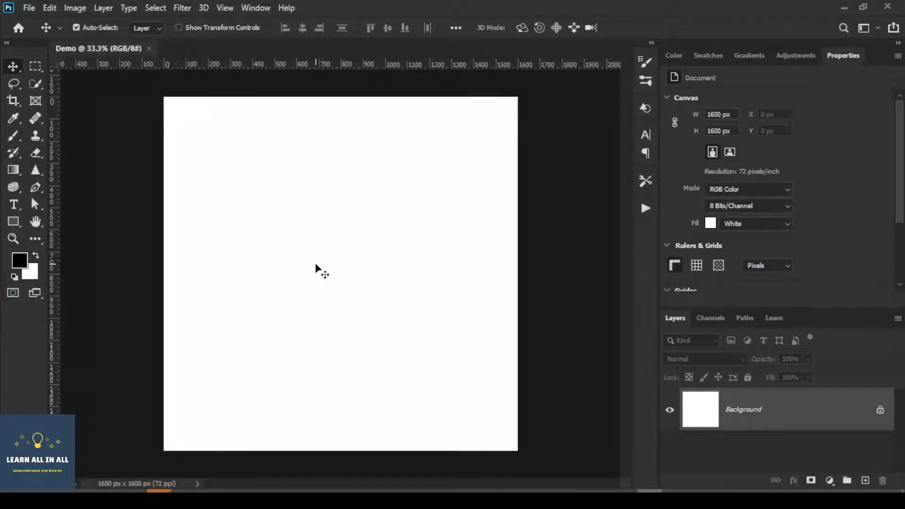
- Activate the Pen tool, view its tool variants, and place a trial anchor point on the canvas and undo it
key(p)
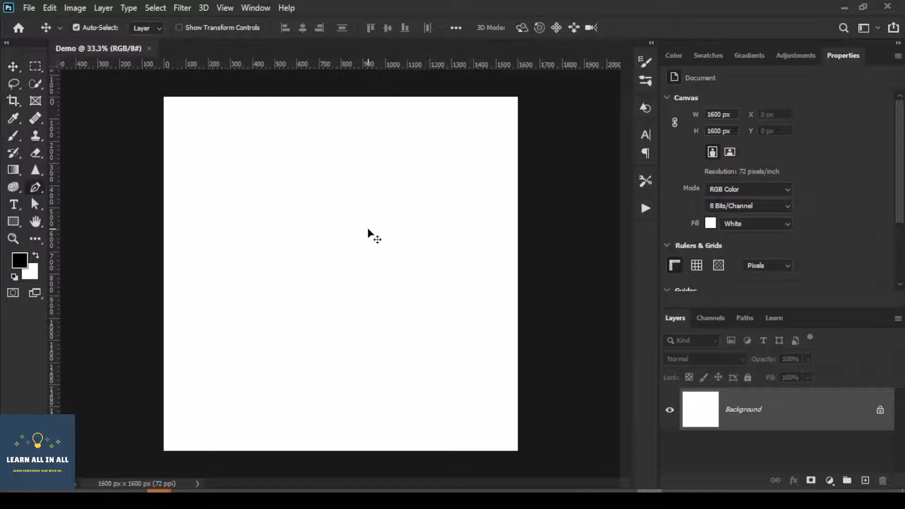
right_click(36, 189)
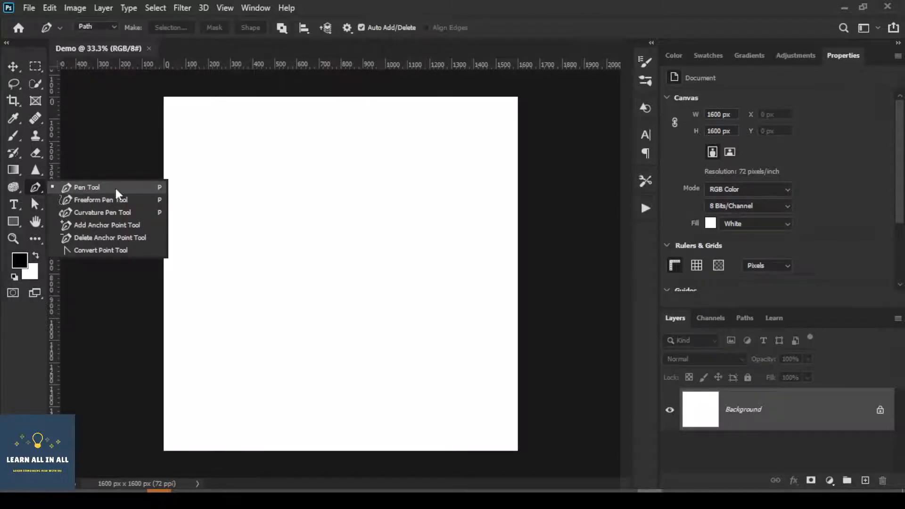
click(230, 192)
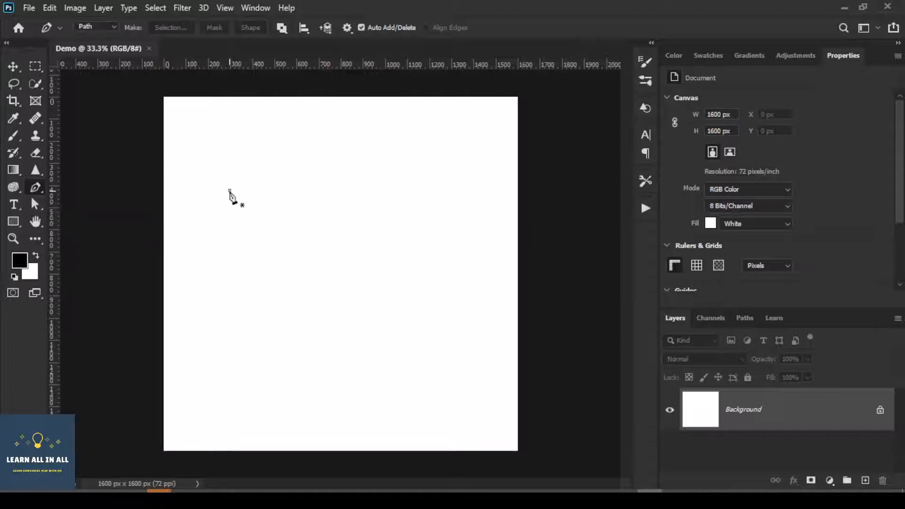
click(230, 191)
key(ctrl+z)
- Activate the Quick Selection tool, view its tool variants, and keep the Quick Selection variant active
key(w)
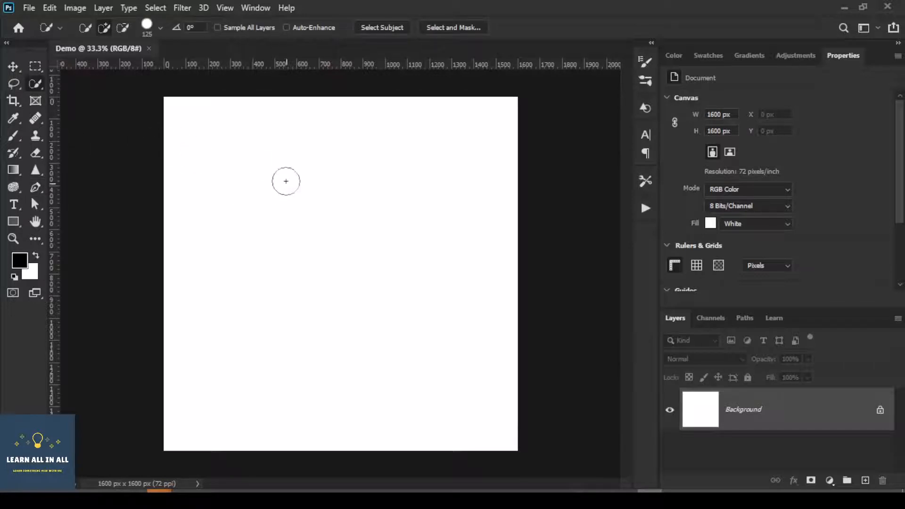
right_click(36, 84)
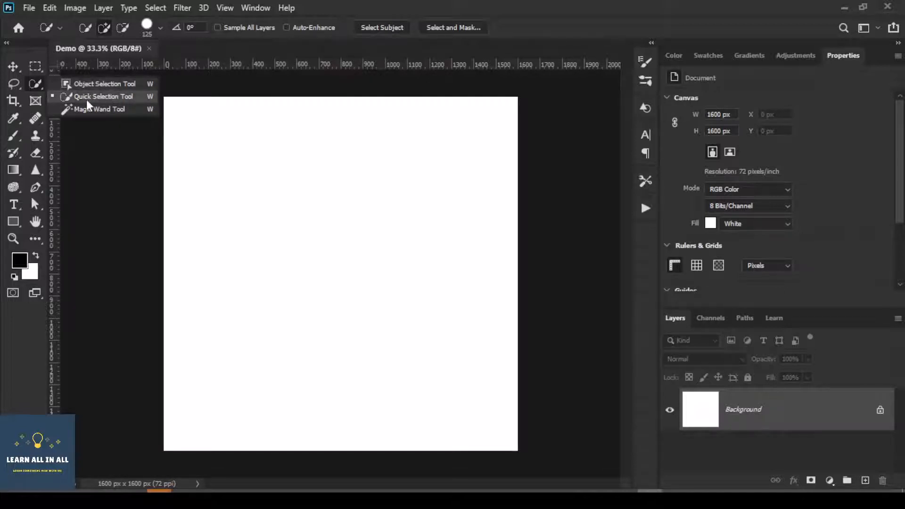
click(125, 98)
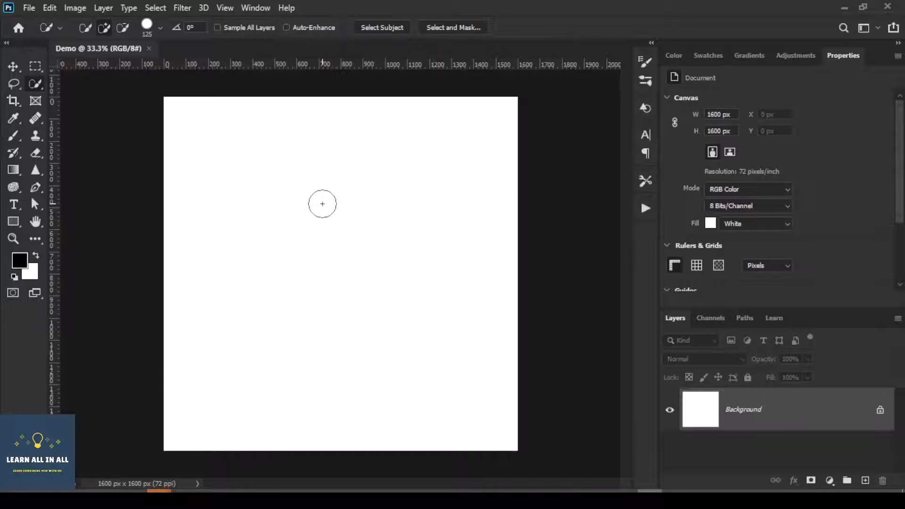
- Activate the Eraser tool and view its tool variants
key(e)
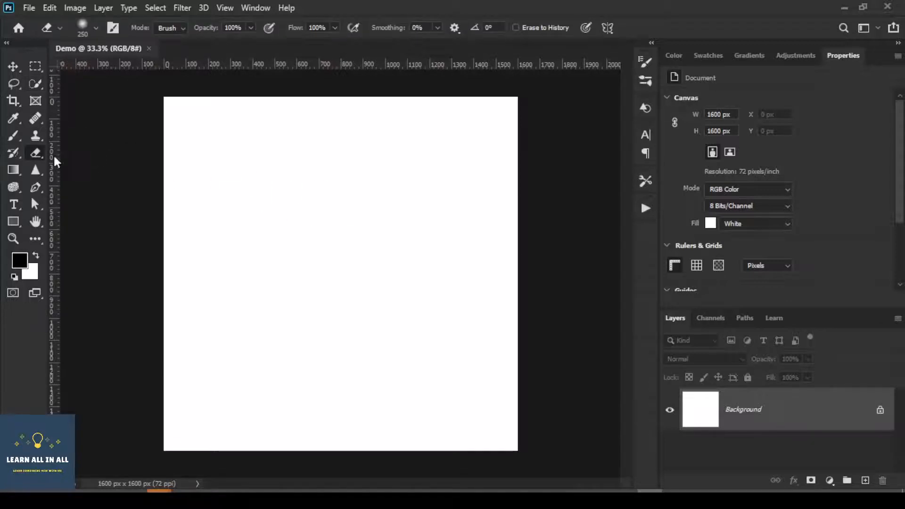
right_click(35, 151)
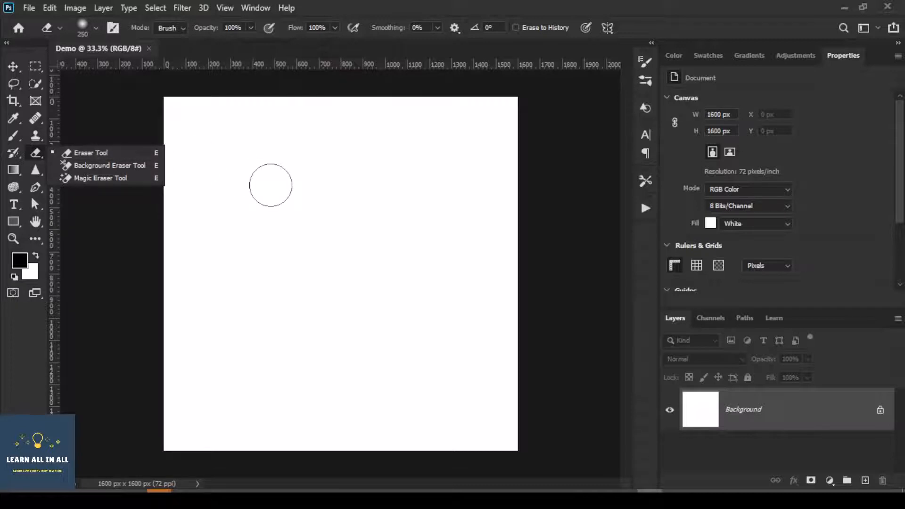
click(271, 186)
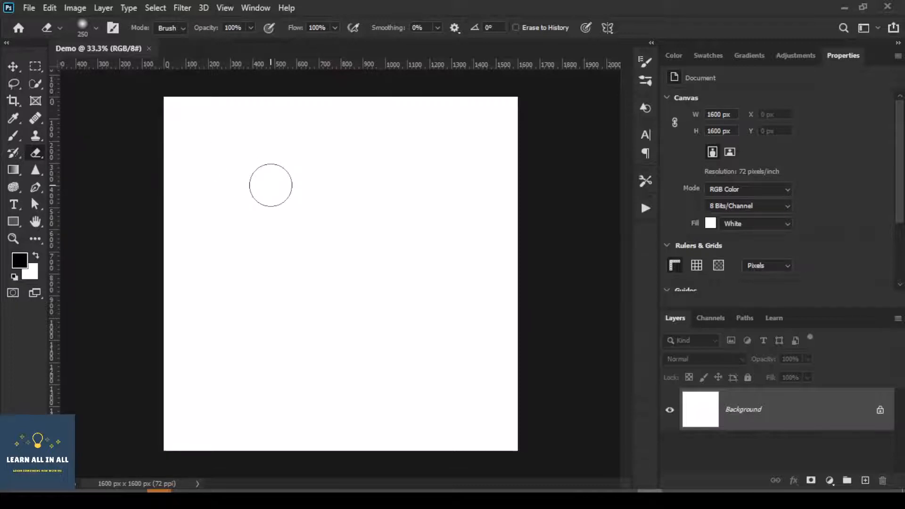
- Activate the Brush tool and view its tool variants
key(b)
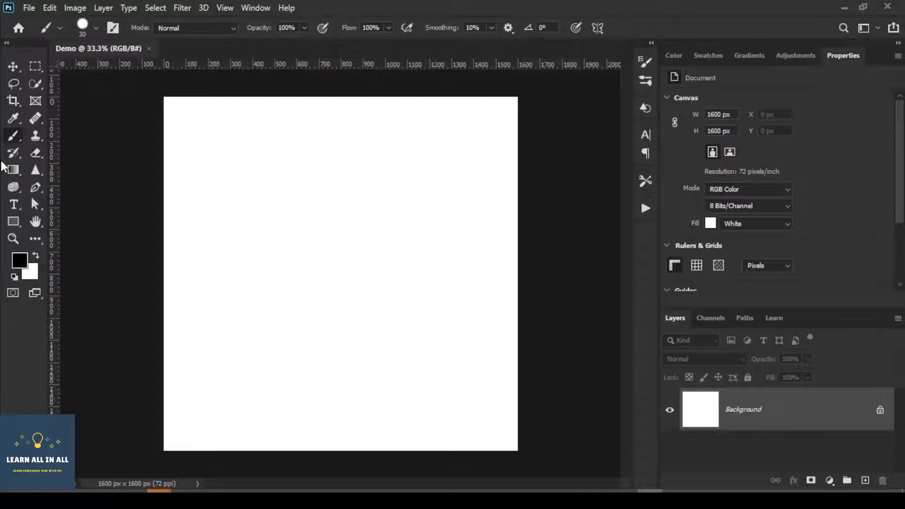
right_click(12, 141)
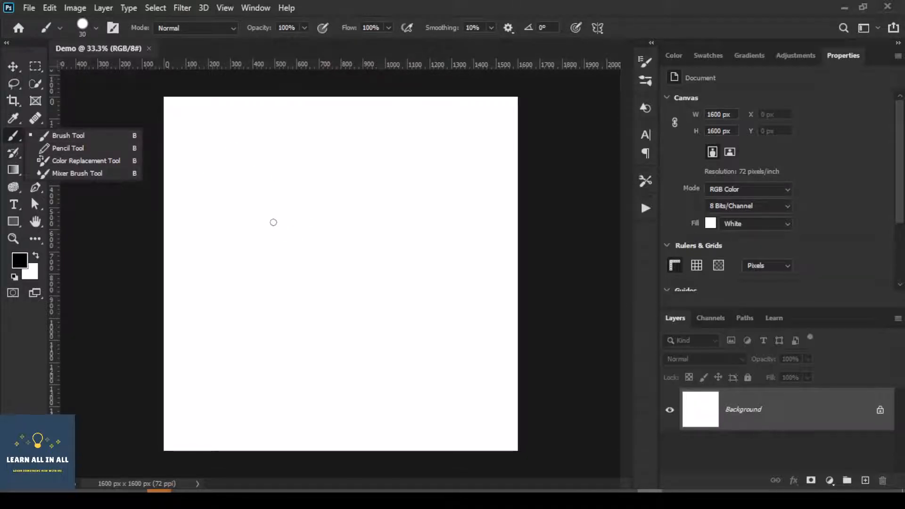
click(274, 222)
- Paint a few short black diagonal trial strokes on the canvas with the size 30 brush and undo them
drag(297, 186, 252, 267)
drag(339, 177, 317, 226)
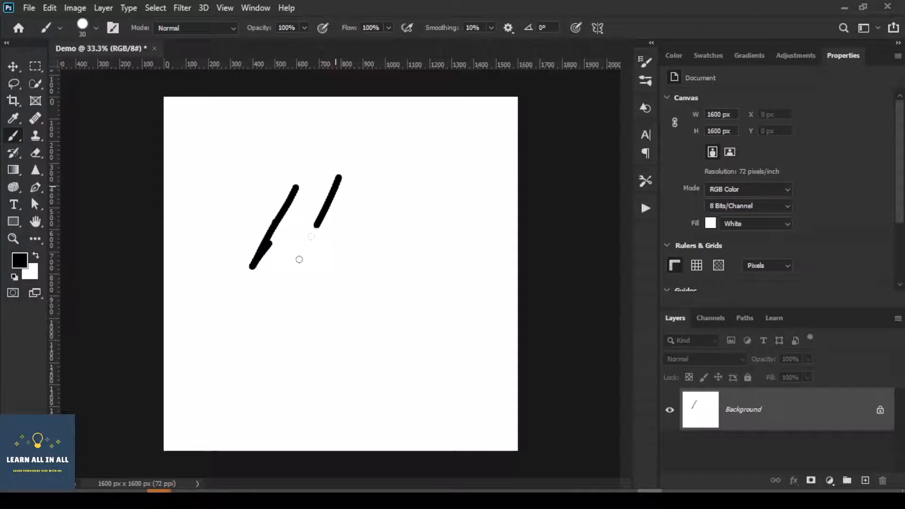
drag(300, 259, 304, 248)
key(ctrl+z)
key(ctrl+z)
key(ctrl+z)
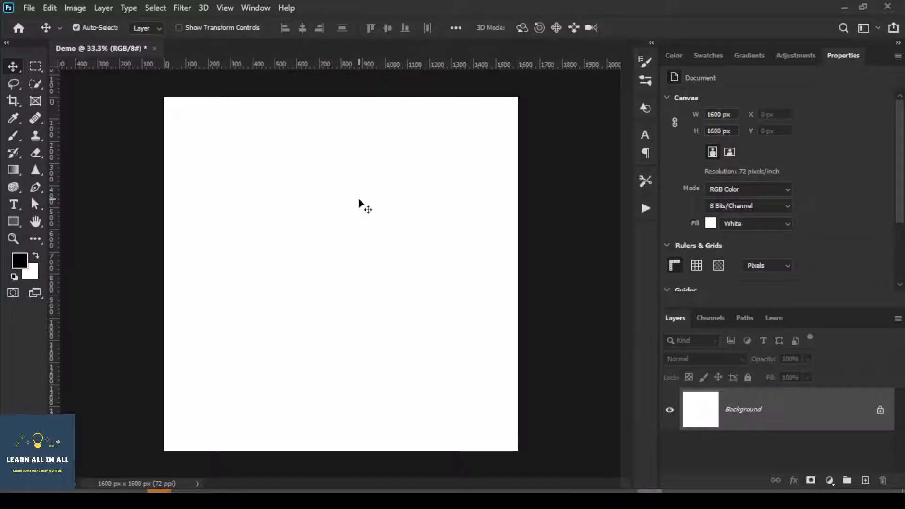
- View the variants of the Move tool and keep the Move tool active
right_click(10, 68)
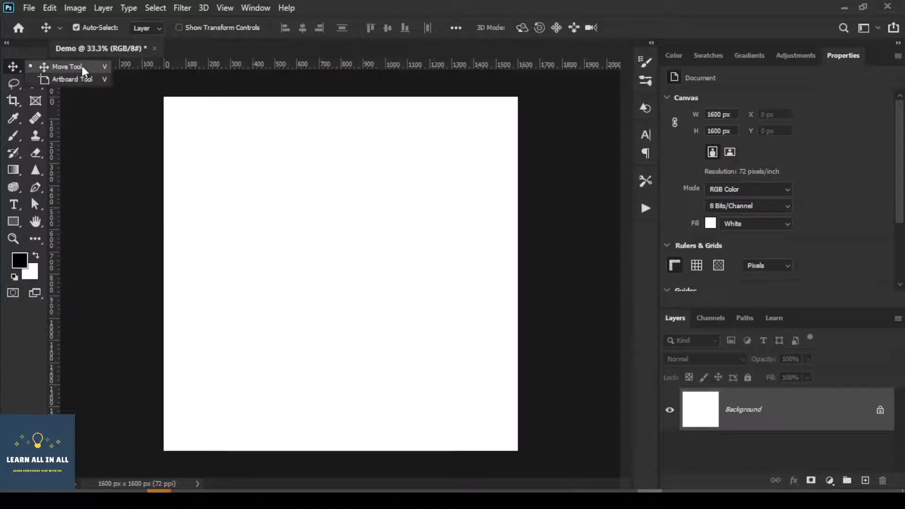
click(271, 222)
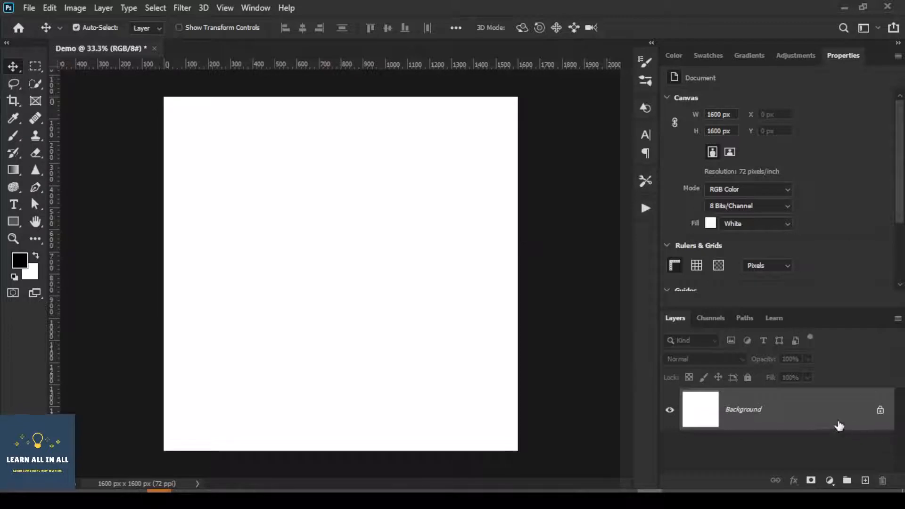
- Duplicate the Background layer, duplicate that copy once more, and undo both duplications
key(ctrl+j)
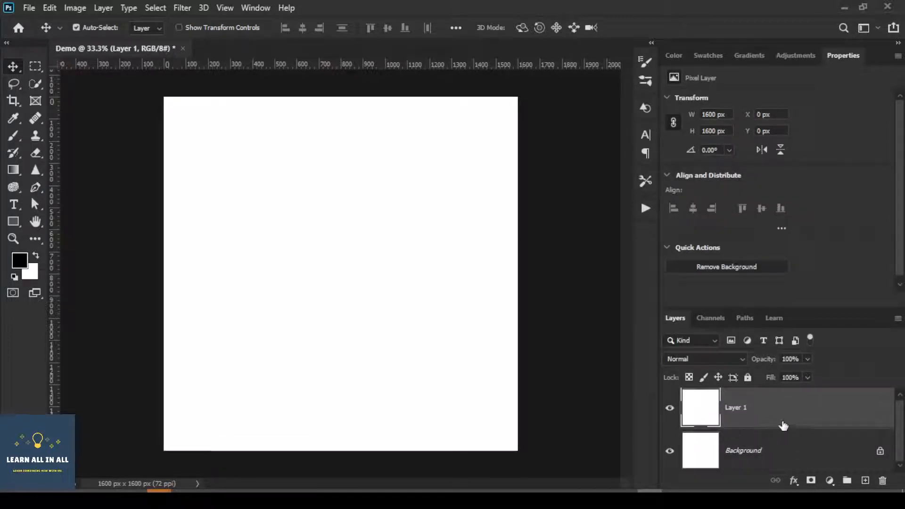
key(ctrl)
key(ctrl+j)
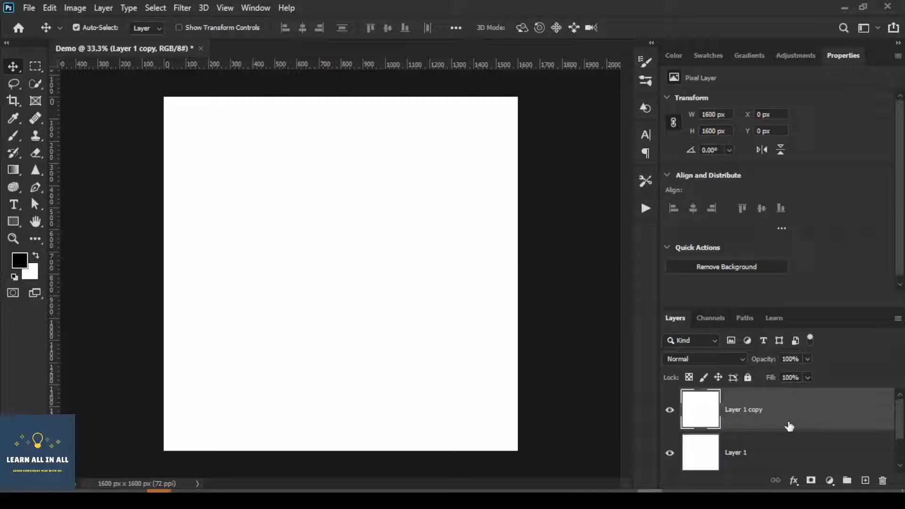
key(ctrl+z)
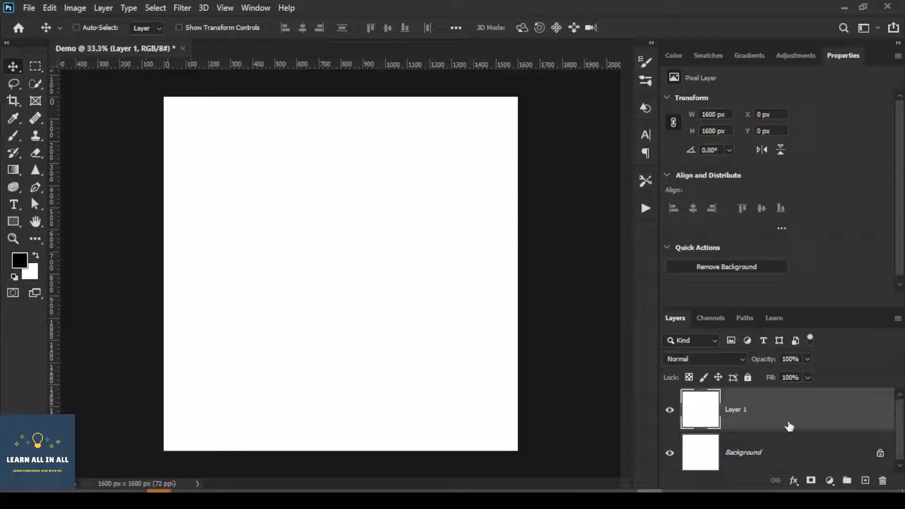
key(ctrl+z)
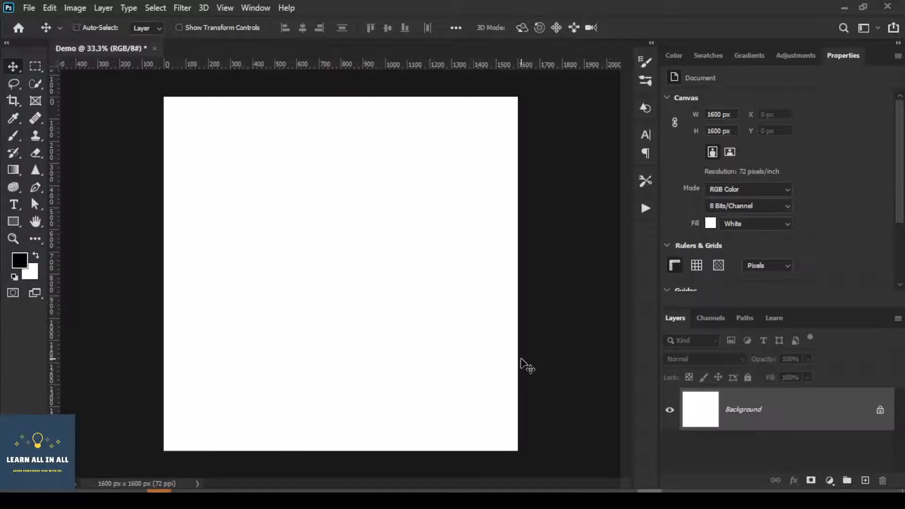
- Create a trial 1600 x 1600 px document with the default 72 pixels/inch White settings and close it again
key(ctrl+n)
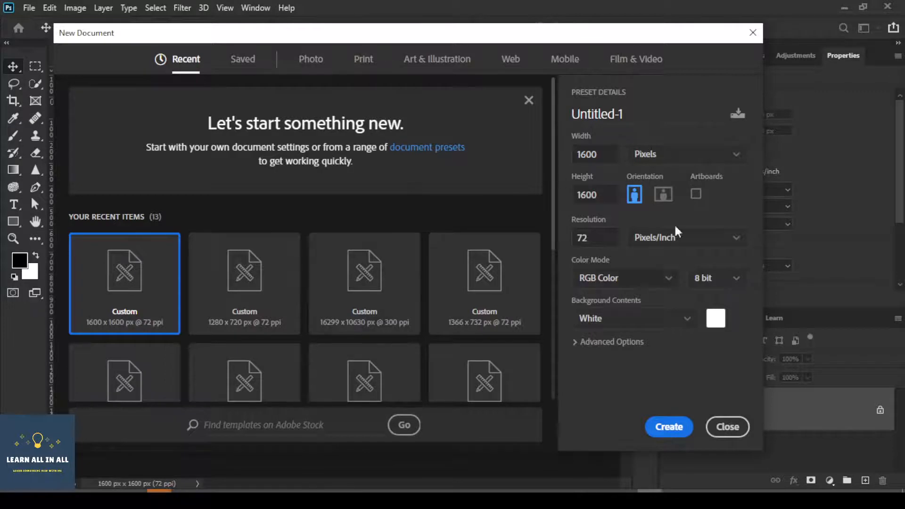
click(660, 427)
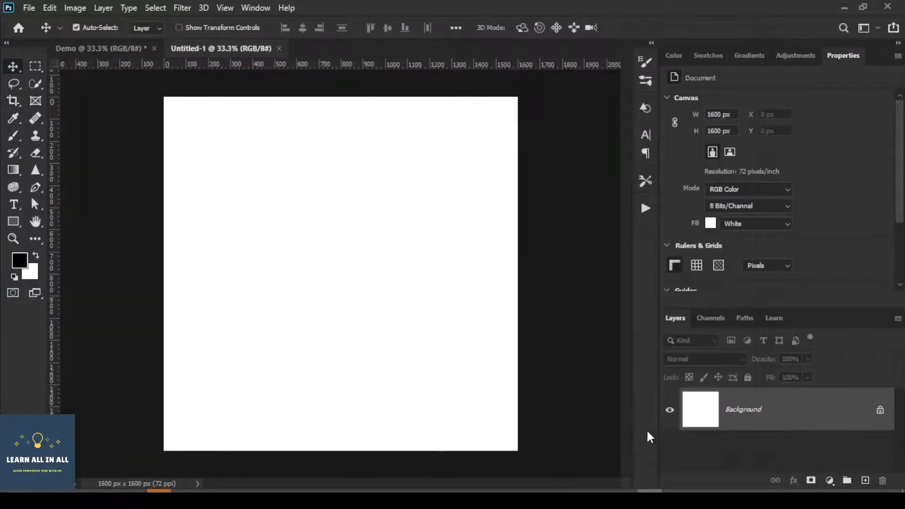
click(278, 49)
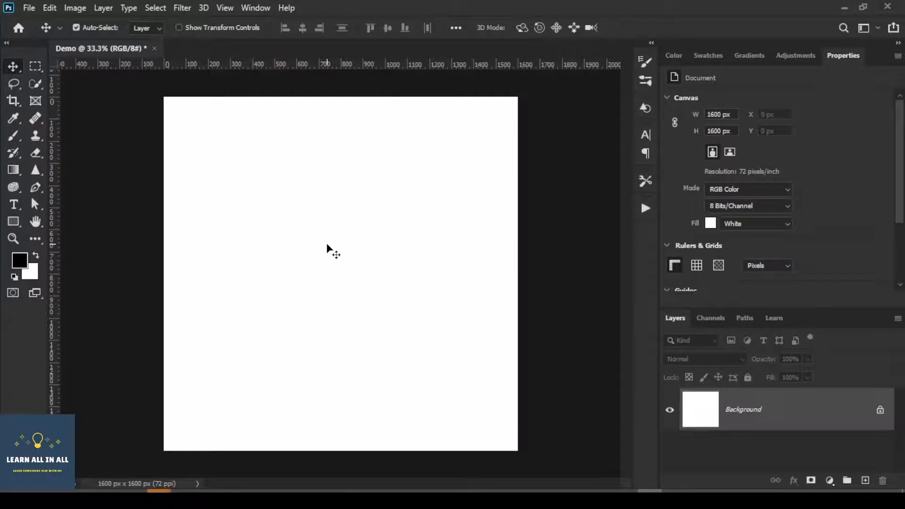
- Add a new empty layer with the default name Layer 1 to the Demo document and delete it
key(ctrl+shift+n)
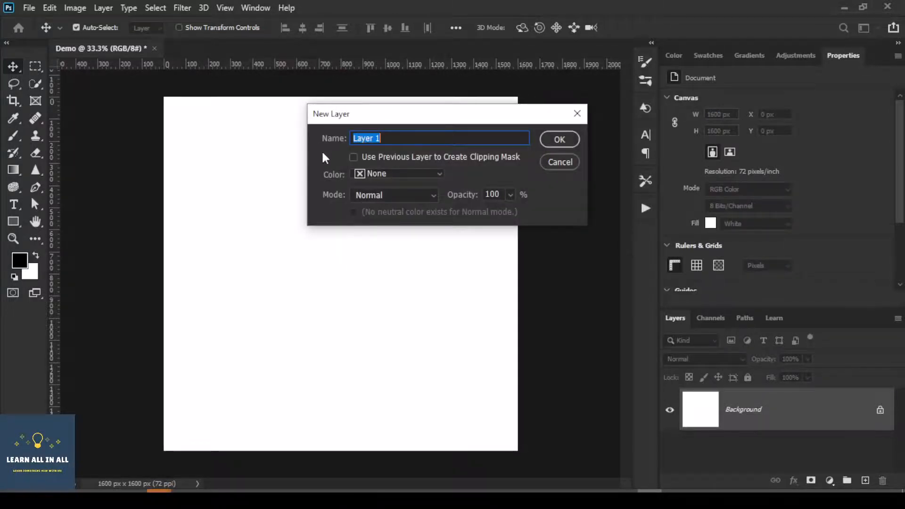
click(558, 137)
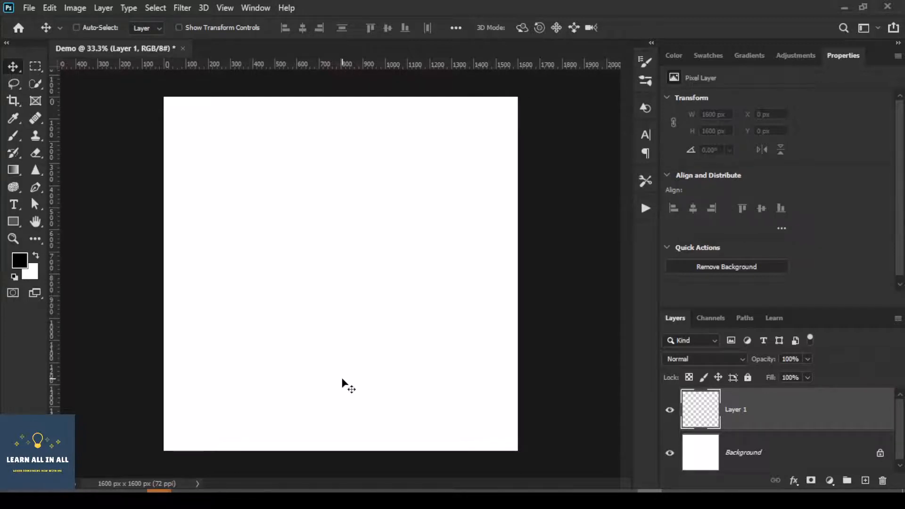
key(Delete)
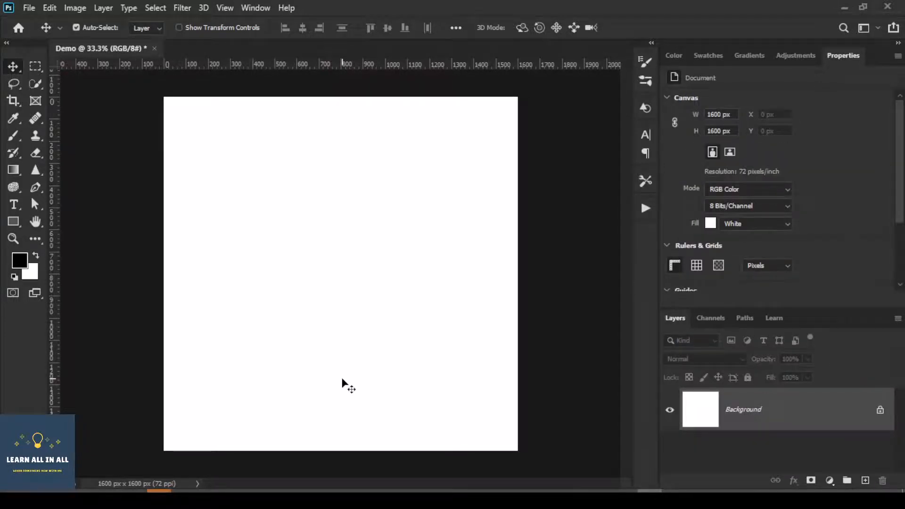
- Close the Demo document without saving, and open pattern.psd from the recent files displayed as thumbnails
click(154, 49)
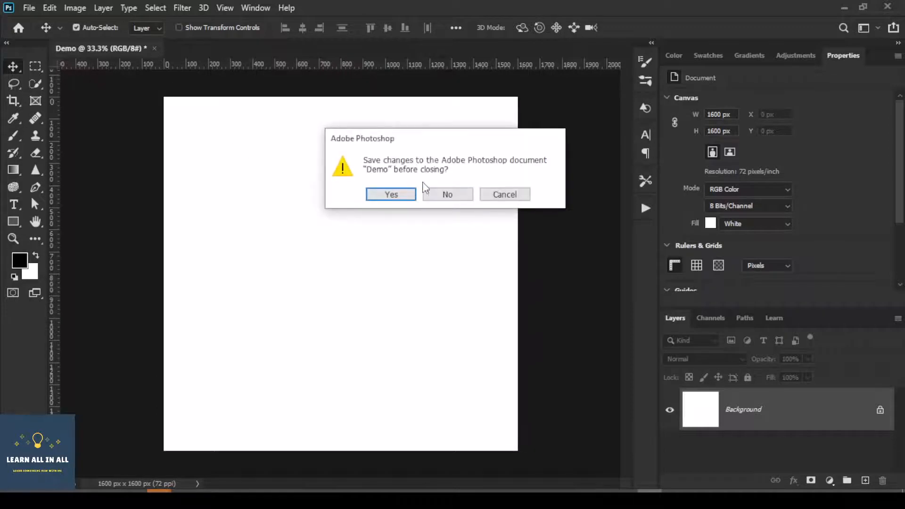
click(447, 198)
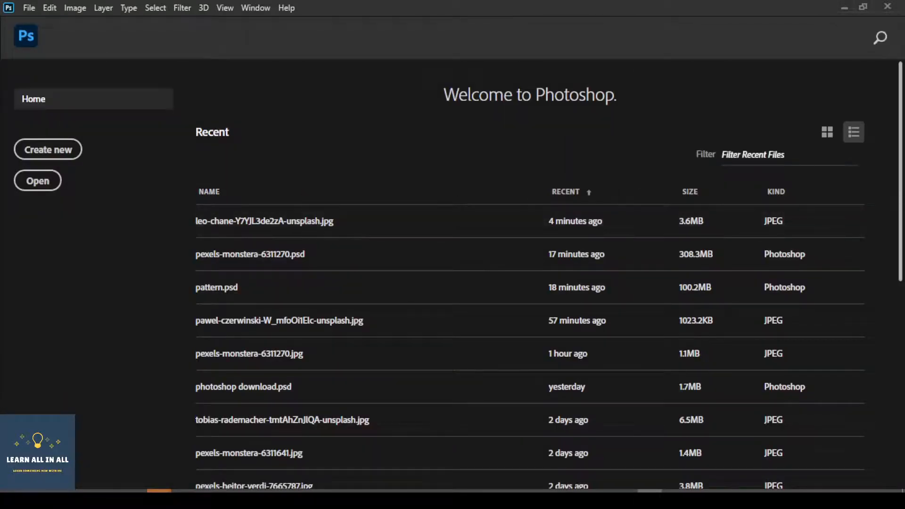
click(828, 133)
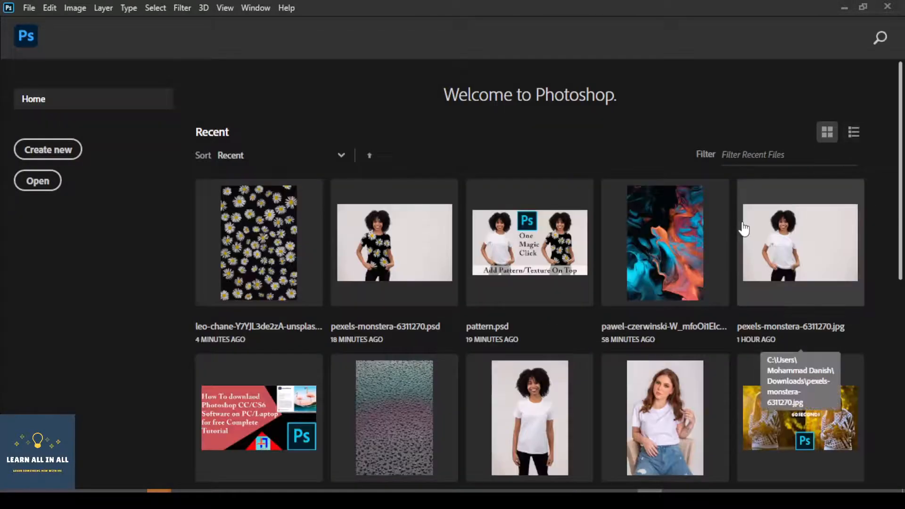
click(537, 256)
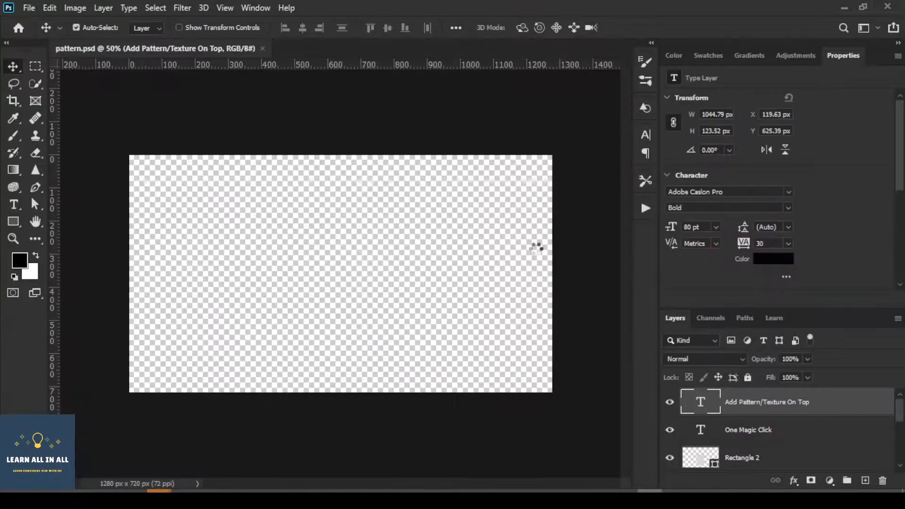
- Review the layer stack and select all layers from Add Pattern/Texture On Top down to pexels-monstera-6311270, leaving out Background
scroll(814, 431, down, 3)
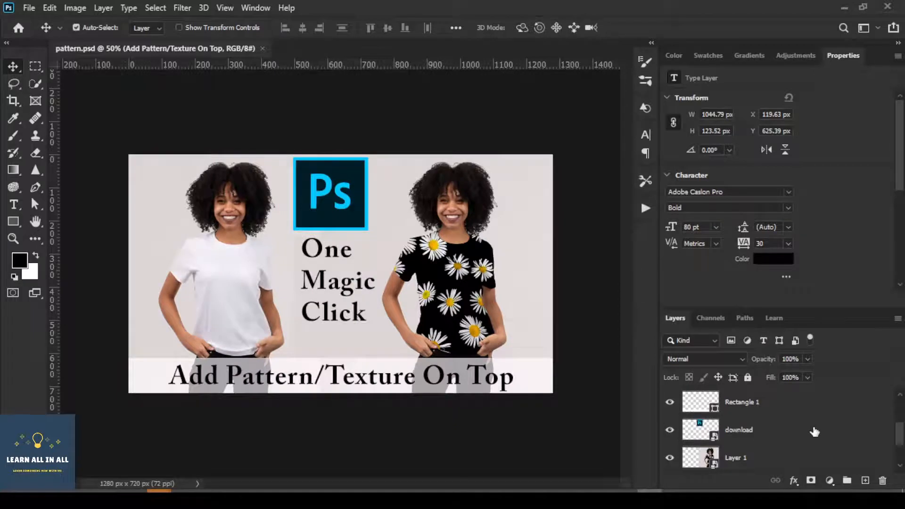
scroll(815, 432, down, 2)
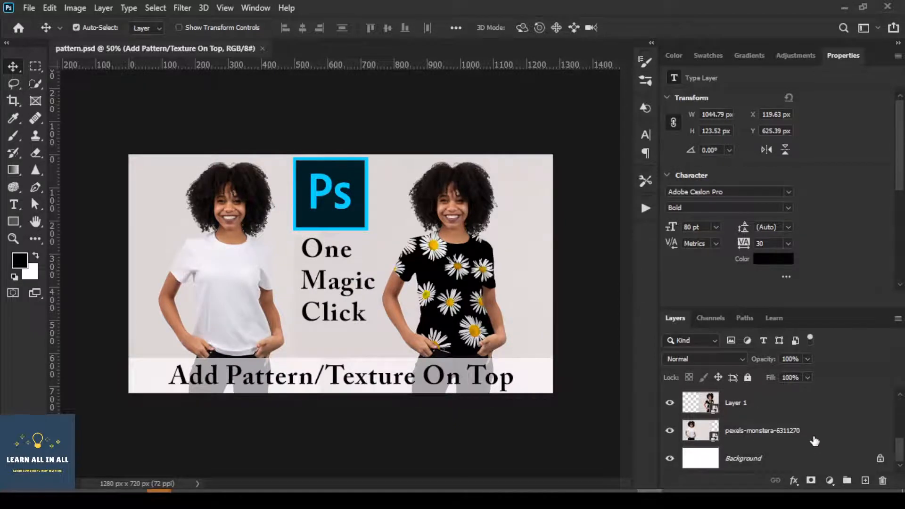
scroll(814, 427, up, 1)
scroll(814, 425, up, 3)
scroll(813, 426, down, 4)
shift+click(813, 435)
scroll(812, 431, up, 4)
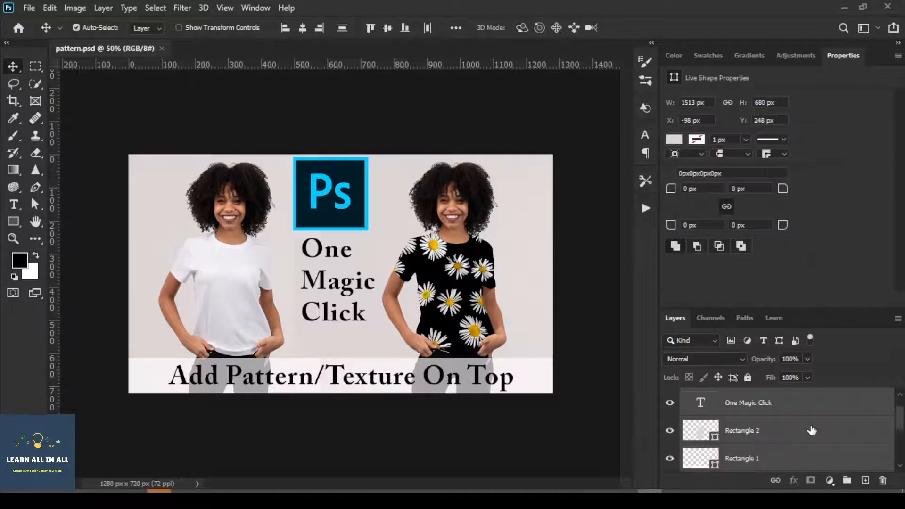
scroll(796, 418, down, 4)
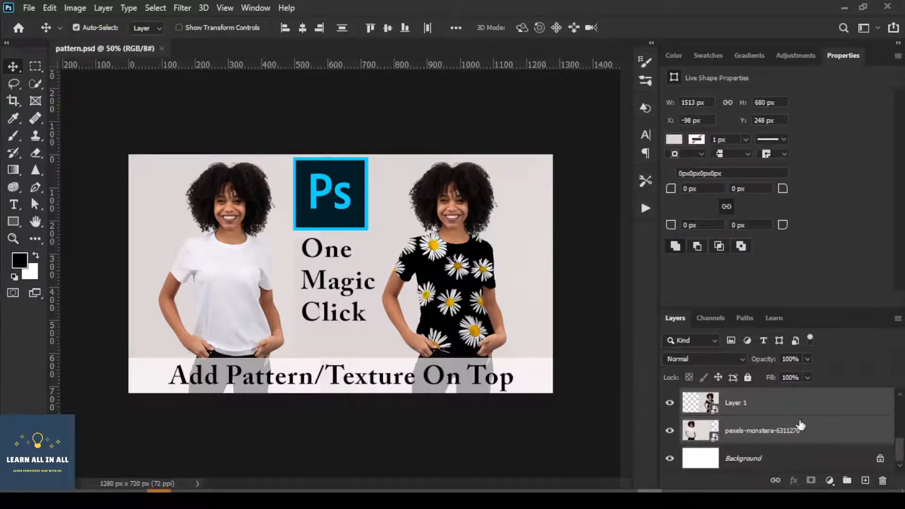
scroll(800, 428, up, 4)
scroll(802, 438, down, 4)
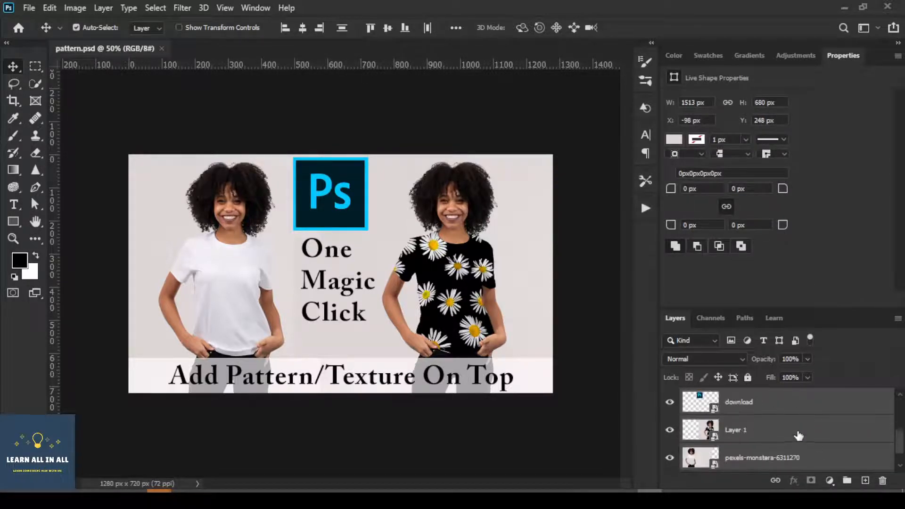
scroll(798, 434, up, 4)
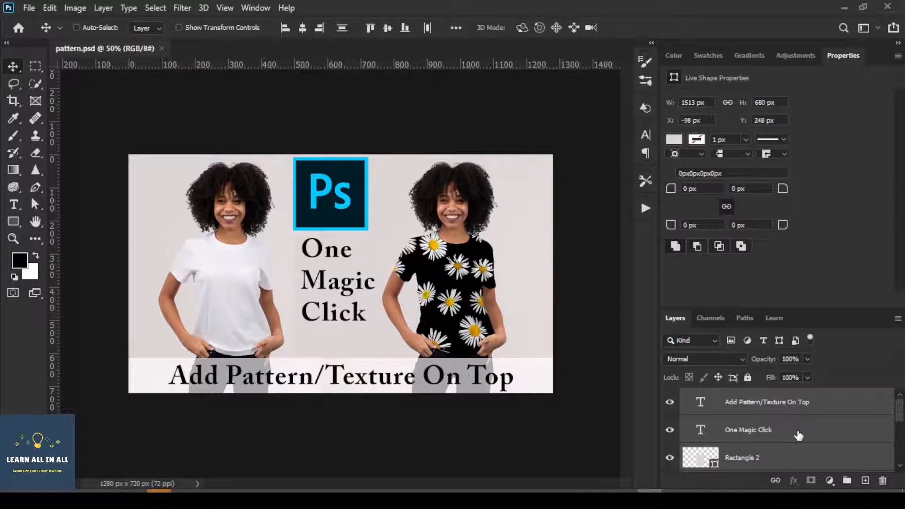
- Duplicate the selected layers as a trial and undo the duplication
key(ctrl+j)
key(ctrl+z)
- Merge all the selected layers above Background into a single layer
scroll(791, 440, down, 3)
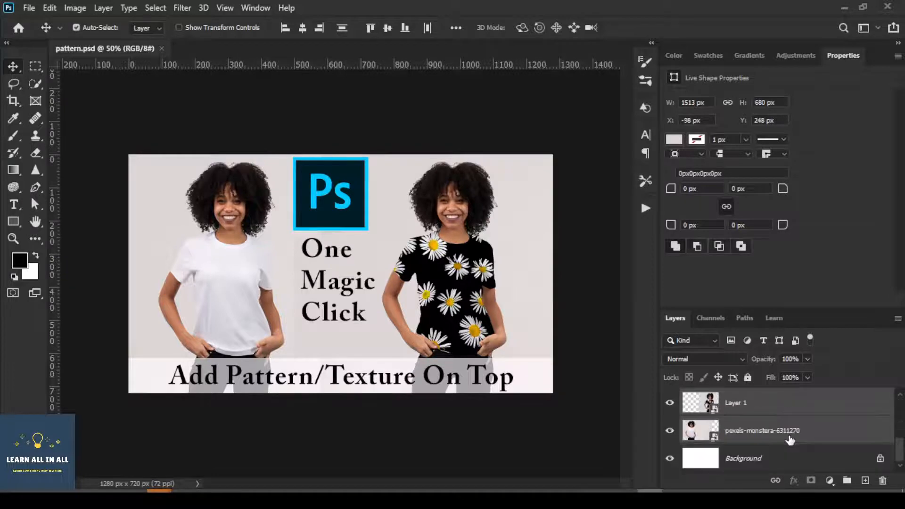
scroll(790, 440, up, 3)
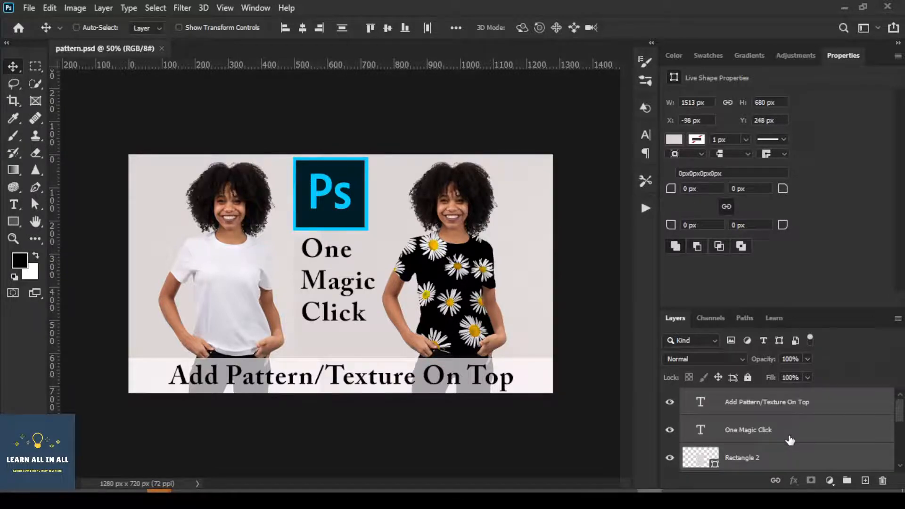
key(ctrl+e)
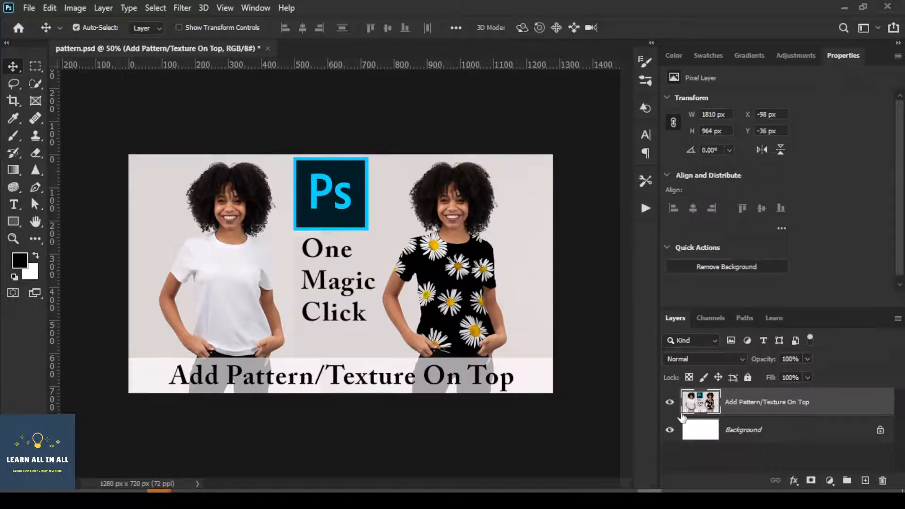
- Hide and show the merged Add Pattern/Texture On Top layer several times to compare the canvas, leaving the layer visible
click(670, 403)
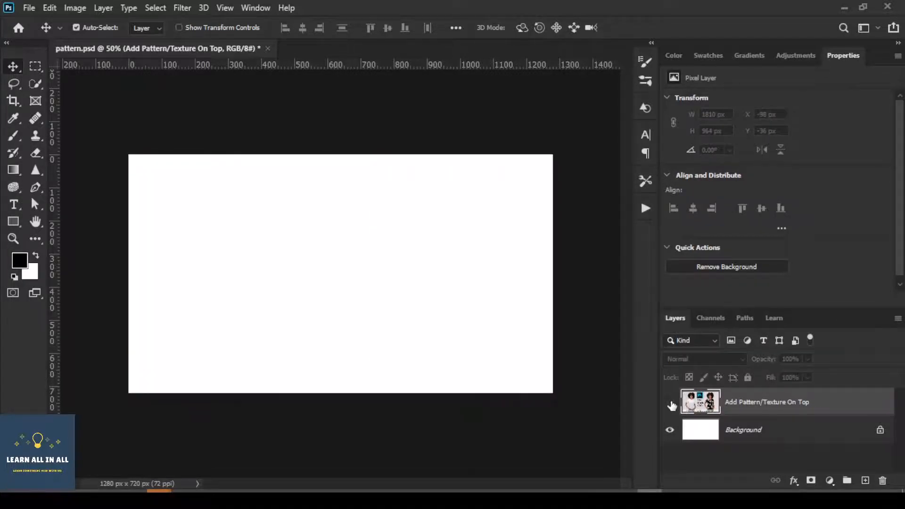
click(670, 402)
click(670, 403)
click(670, 404)
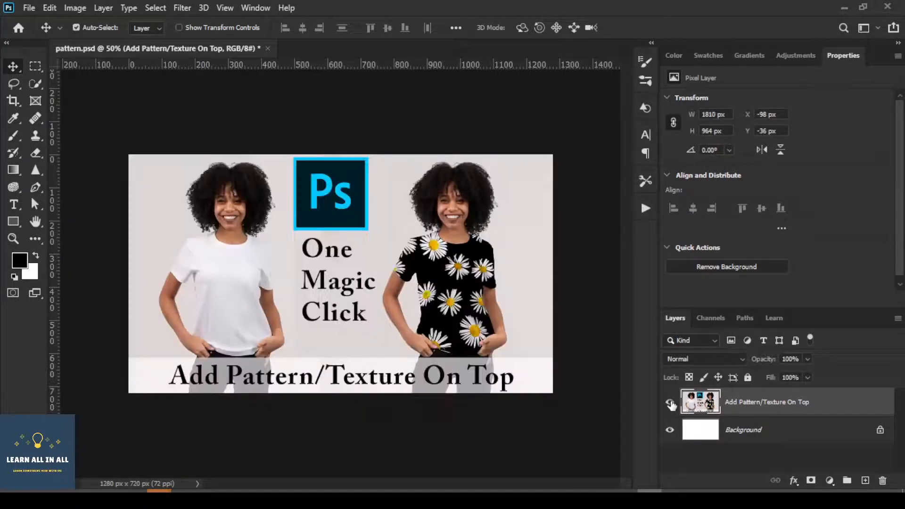
click(670, 403)
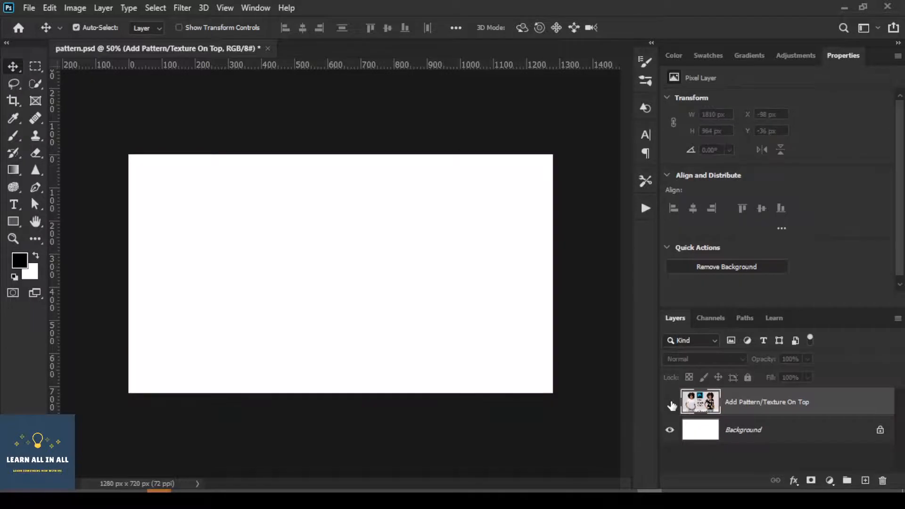
click(670, 403)
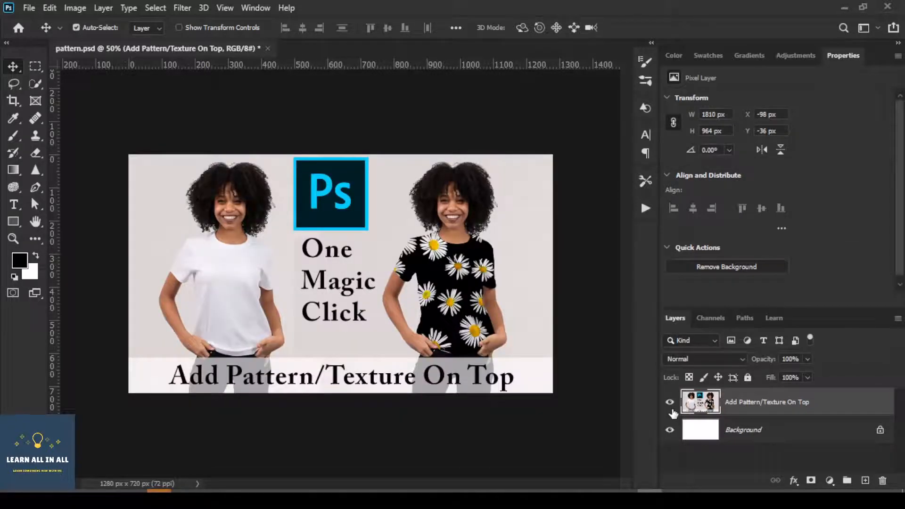
key(ctrl+comma)
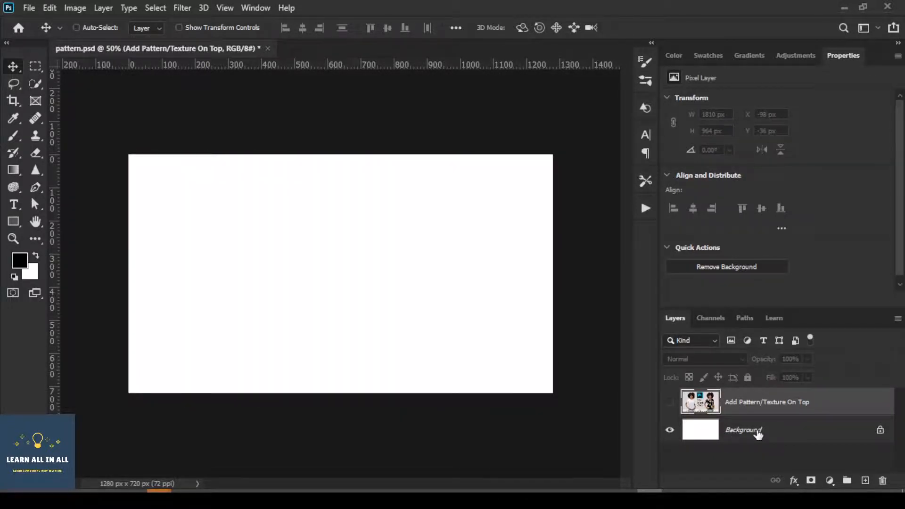
key(ctrl+comma)
key(ctrl+comma)
key(ctrl+comma)
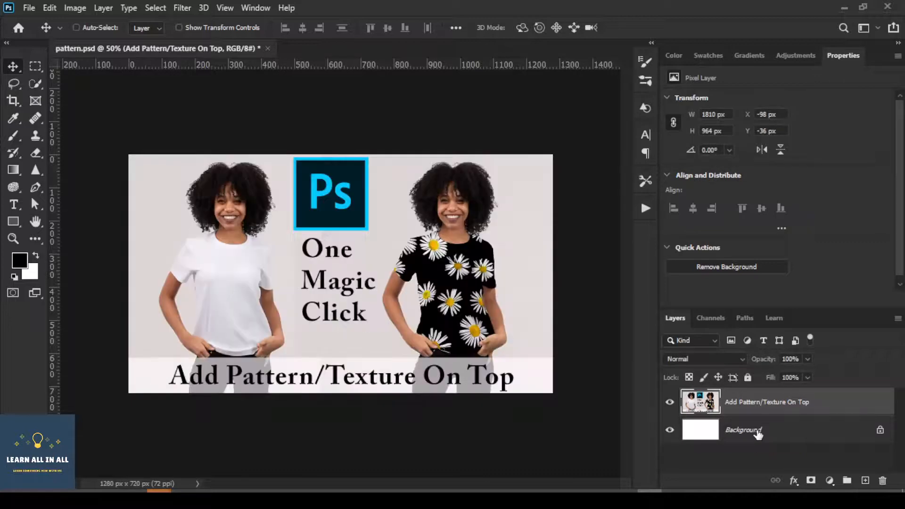
key(ctrl+comma)
key(ctrl+comma)
- Undo the layer merge and stamp all visible layers into a new layer at the top of the stack
key(ctrl+z)
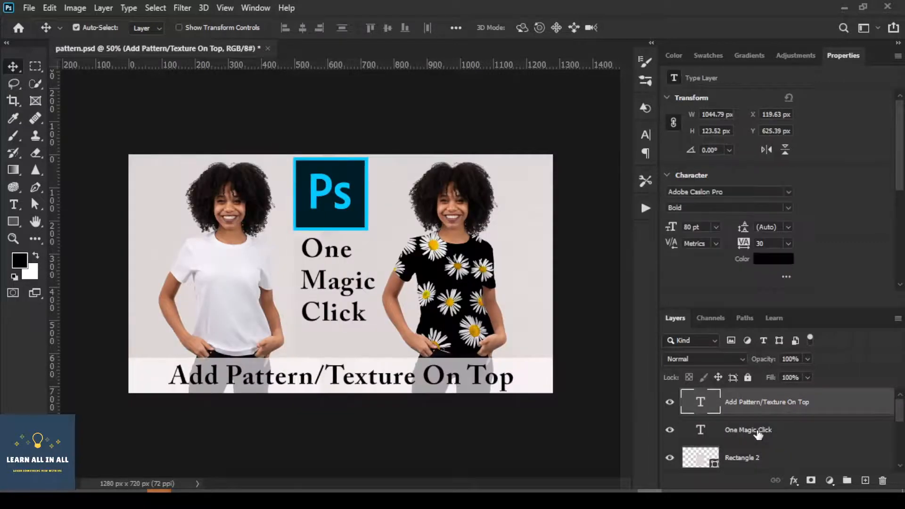
scroll(778, 429, down, 3)
scroll(782, 429, up, 3)
key(ctrl)
key(ctrl+shift+alt+e)
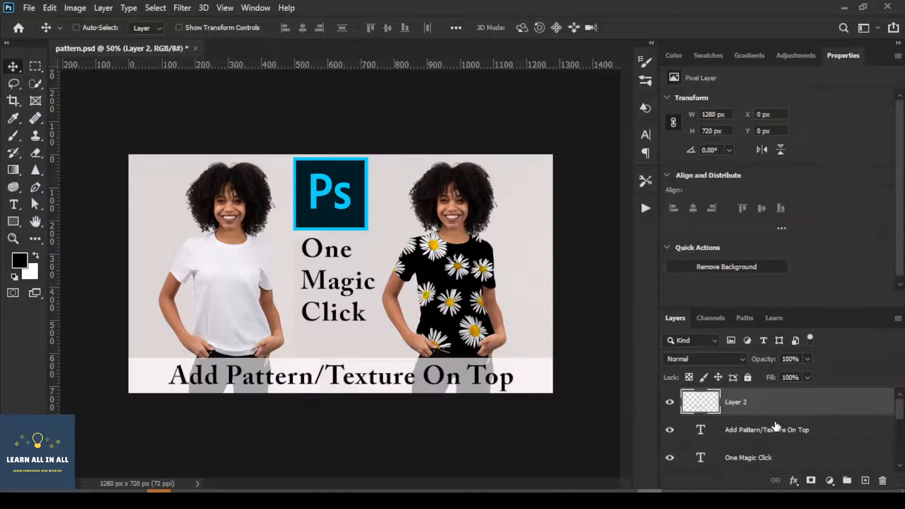
- Hide and show the stamped Layer 2 repeatedly to compare it with the original layers beneath, leaving it visible
click(669, 404)
click(669, 403)
click(669, 403)
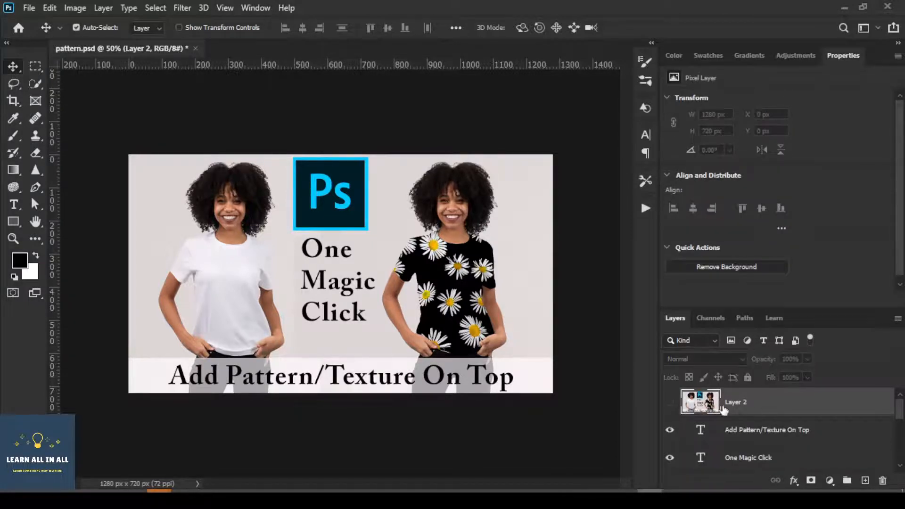
click(669, 404)
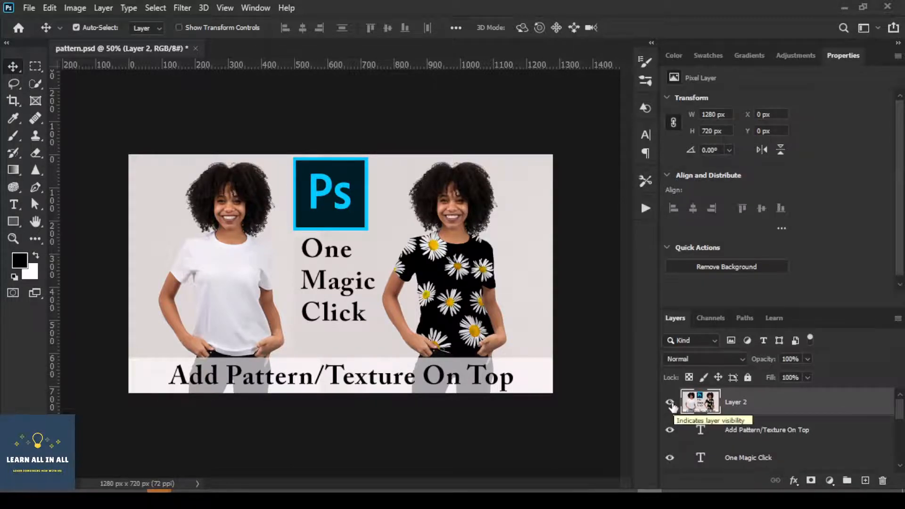
click(670, 403)
click(670, 404)
click(670, 403)
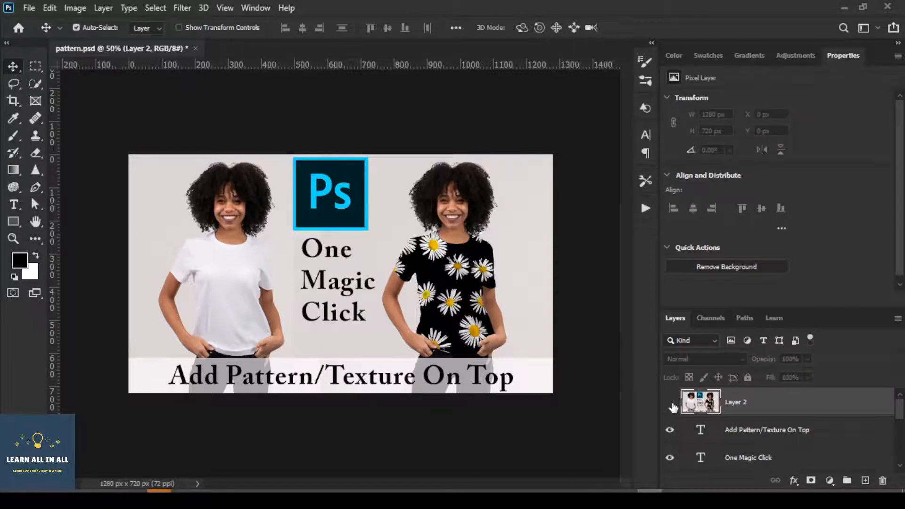
click(670, 404)
- Activate the Hand tool and view its tool variants
key(h)
right_click(36, 221)
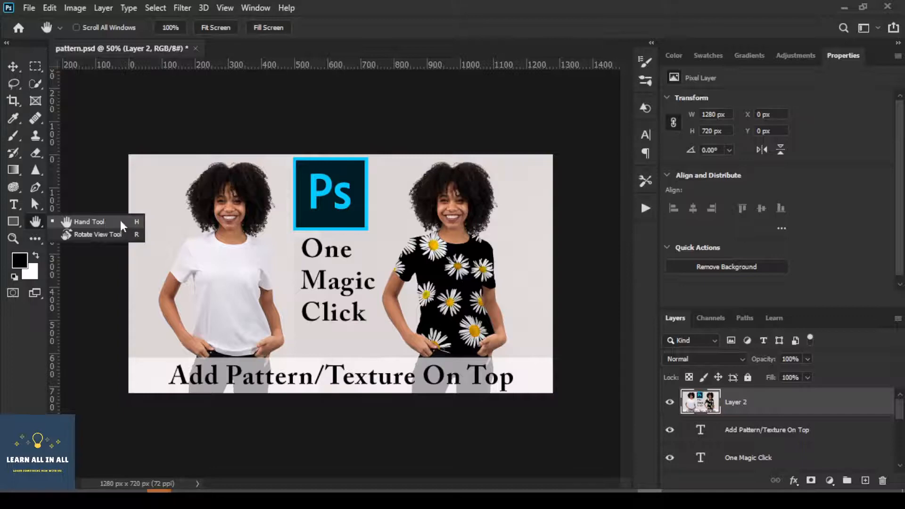
click(271, 237)
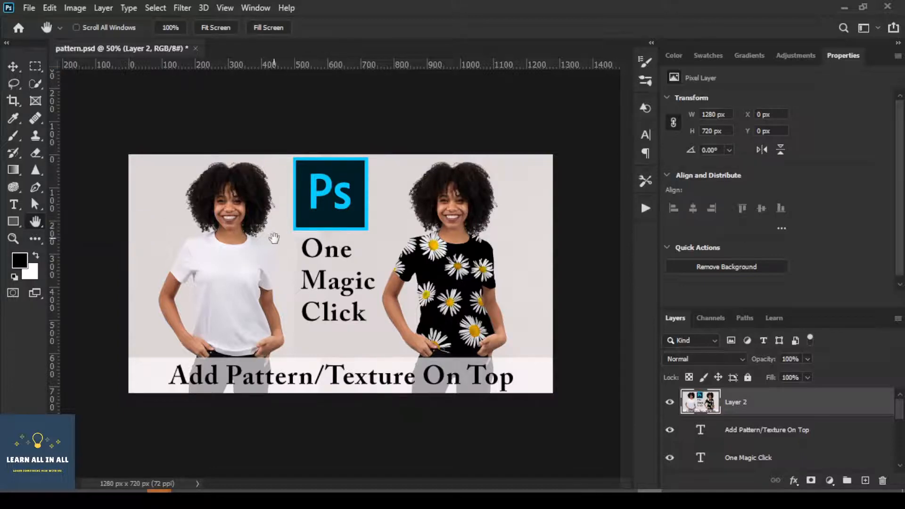
- Toggle the document rulers off and on twice, leaving them shown
key(ctrl+r)
key(ctrl+r)
key(ctrl+r)
key(ctrl+r)
- Place a vertical guide at about 490 px and a horizontal guide at about 230 px, and try repositioning the vertical guide
key(v)
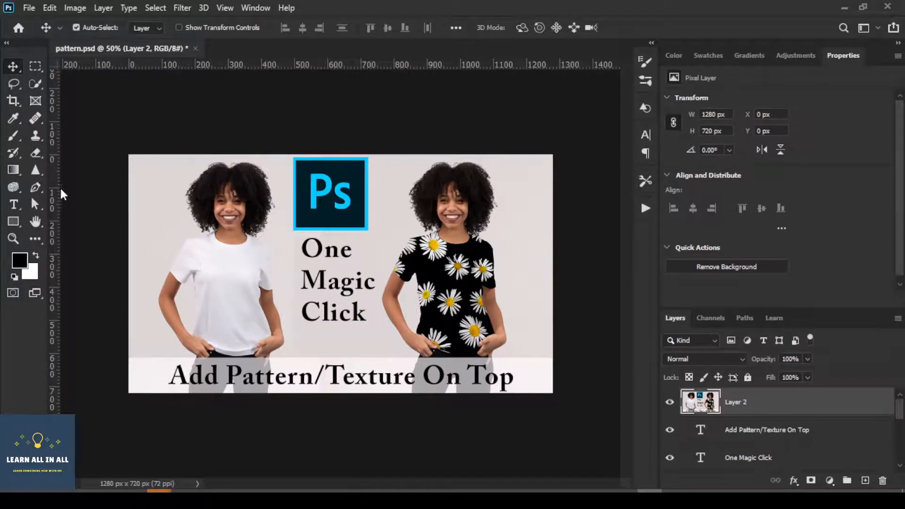
drag(59, 194, 309, 189)
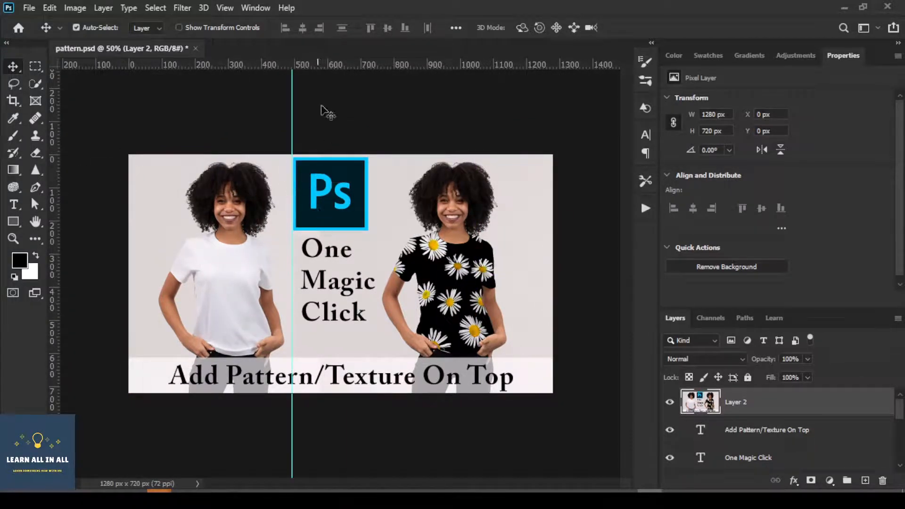
drag(337, 72, 328, 231)
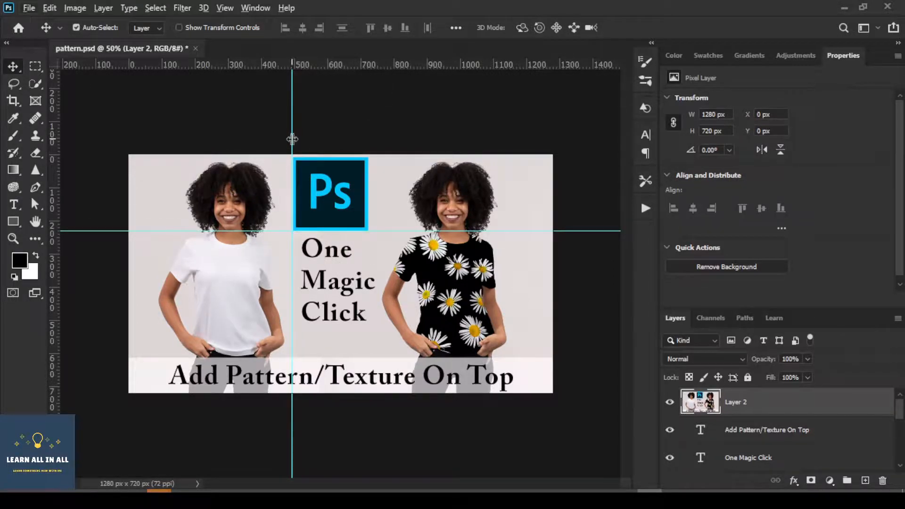
drag(292, 139, 355, 140)
- Undo the guide placements and the stamped Layer 2
key(ctrl+z)
key(ctrl+z)
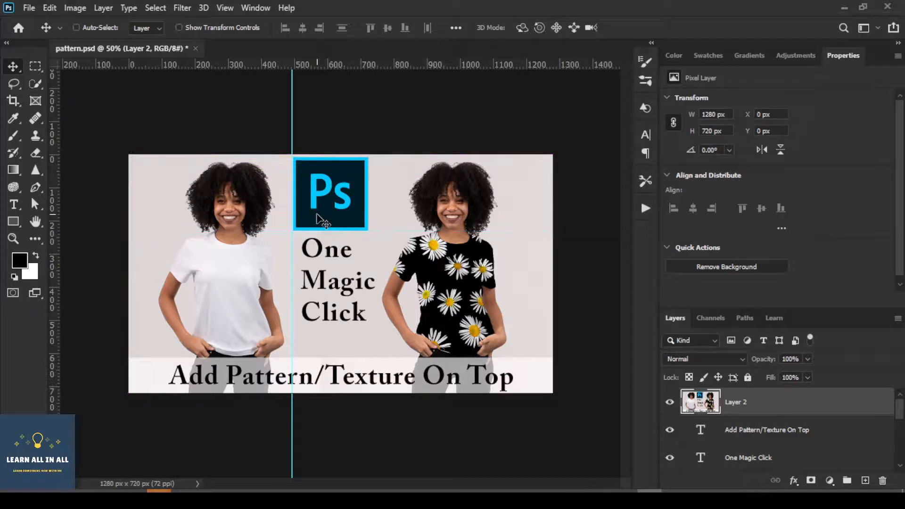
key(ctrl+z)
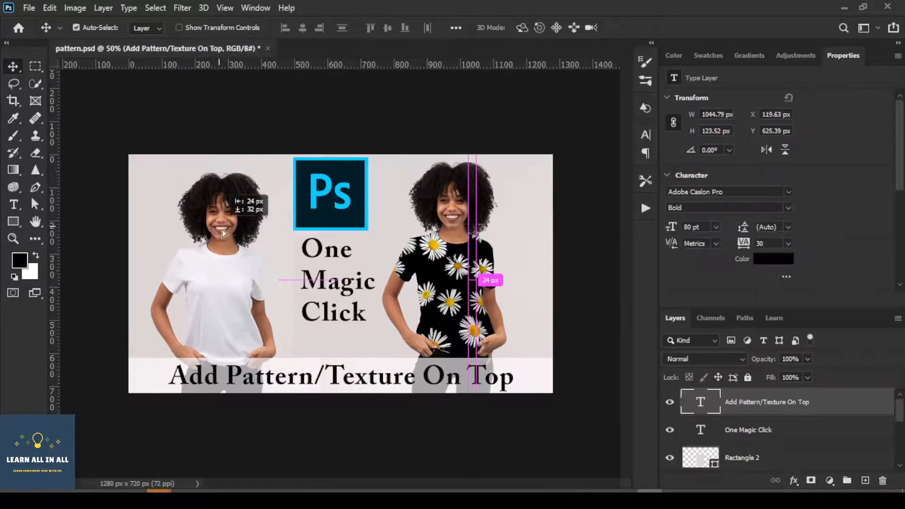
- Move the white T-shirt photo about 24 px left and 32 px down
click(243, 271)
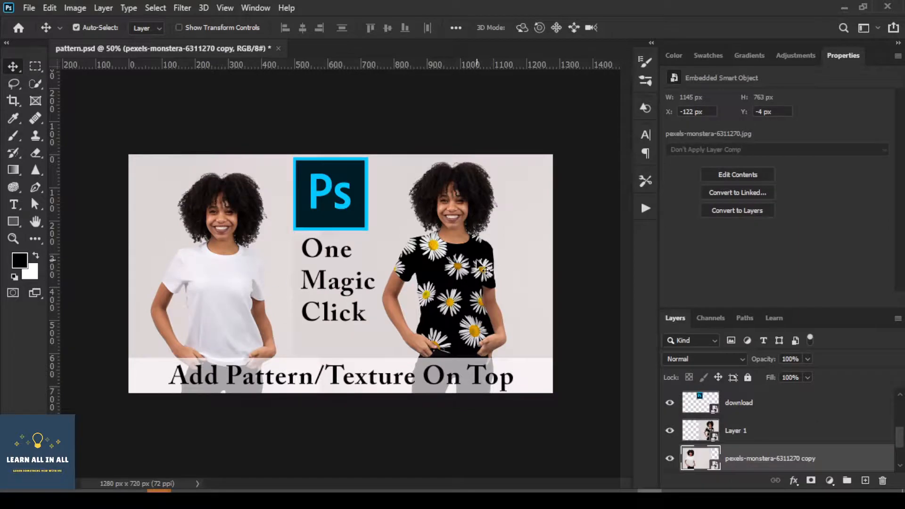
alt+drag(327, 261, 222, 279)
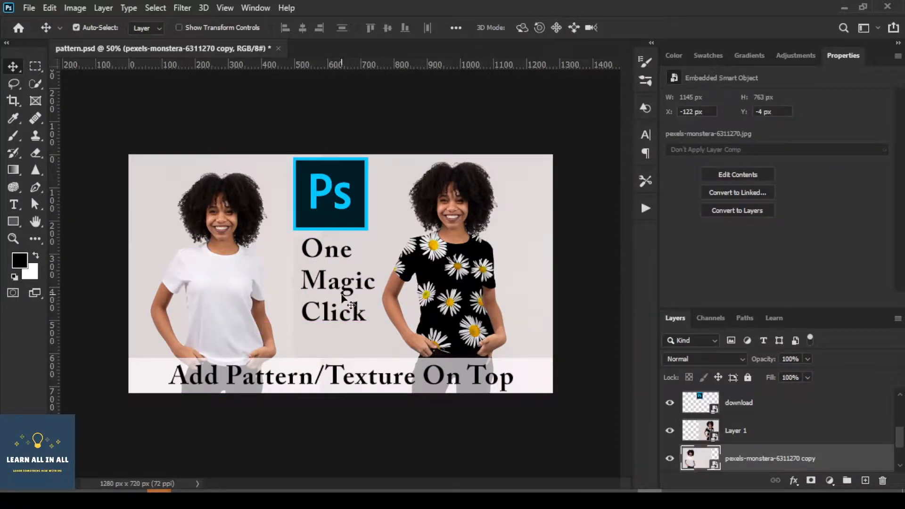
- Duplicate the One Magic Click text onto the white T-shirt and the Ps logo onto the daisy T-shirt, and undo the trial changes
alt+drag(332, 287, 221, 298)
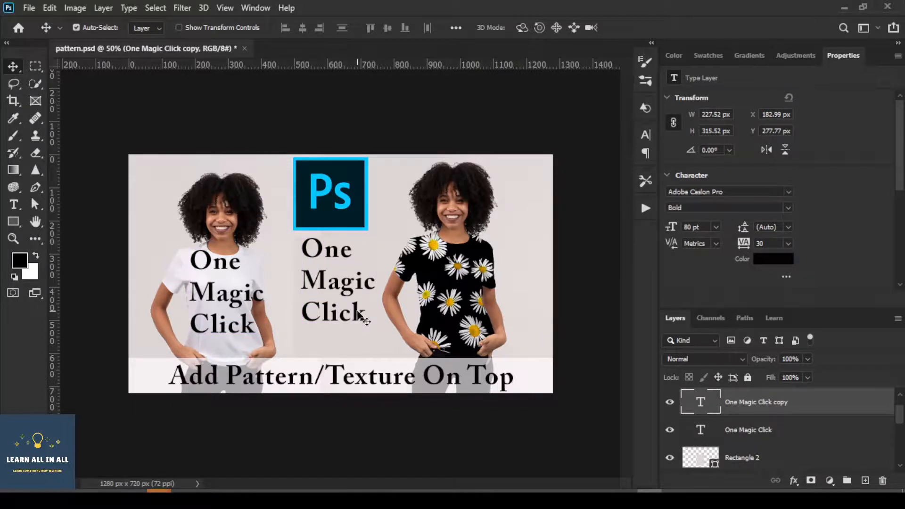
alt+drag(325, 209, 444, 282)
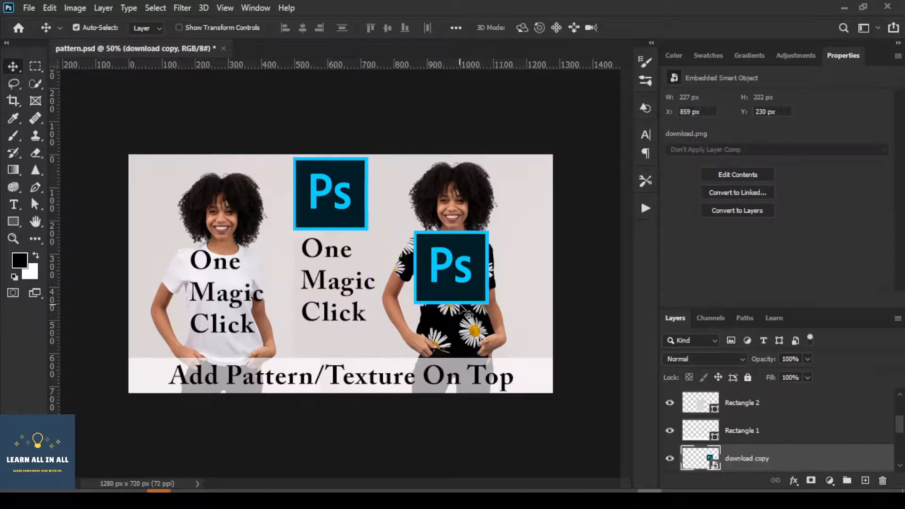
key(ctrl+z)
key(ctrl+z)
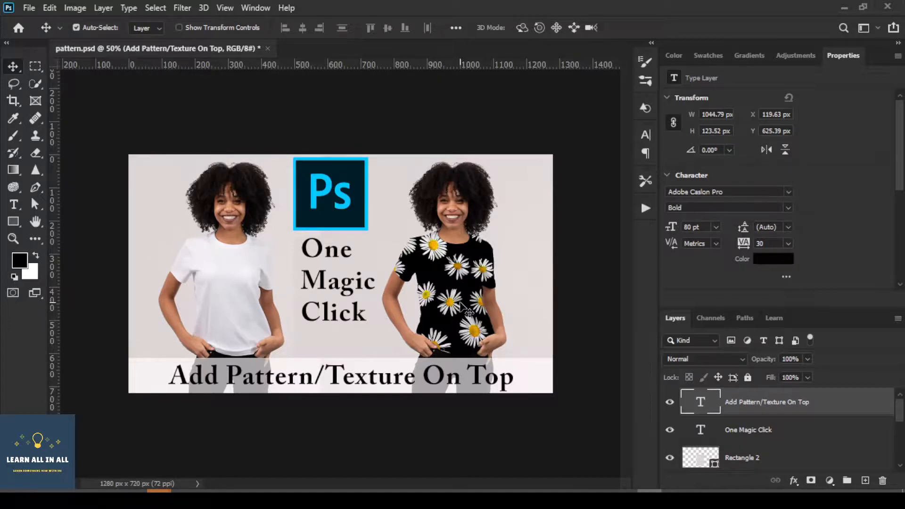
- Crop about 60 px off the height of the canvas with the Crop tool as a trial, and undo the crop
key(c)
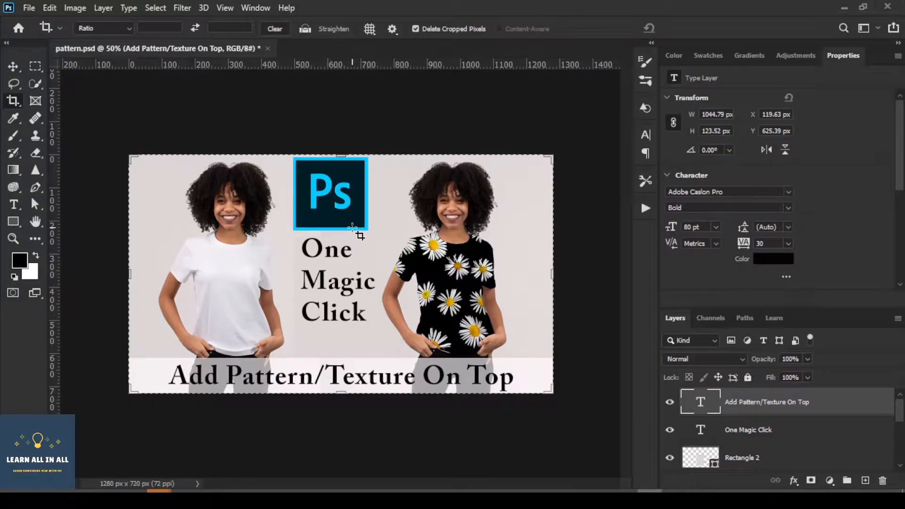
right_click(13, 101)
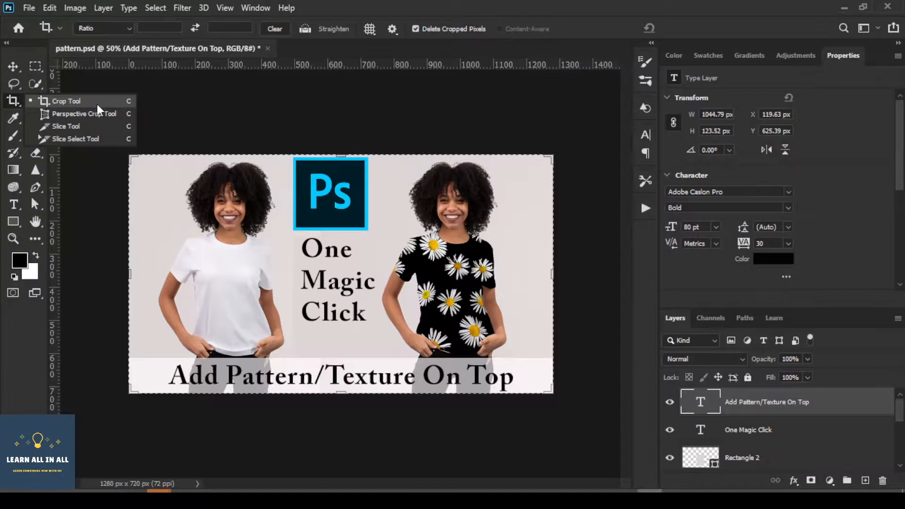
drag(342, 156, 343, 165)
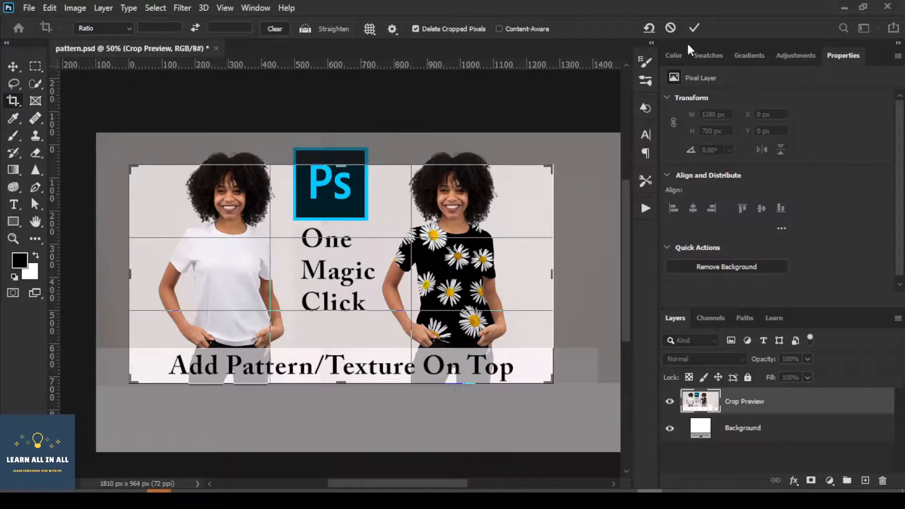
click(695, 30)
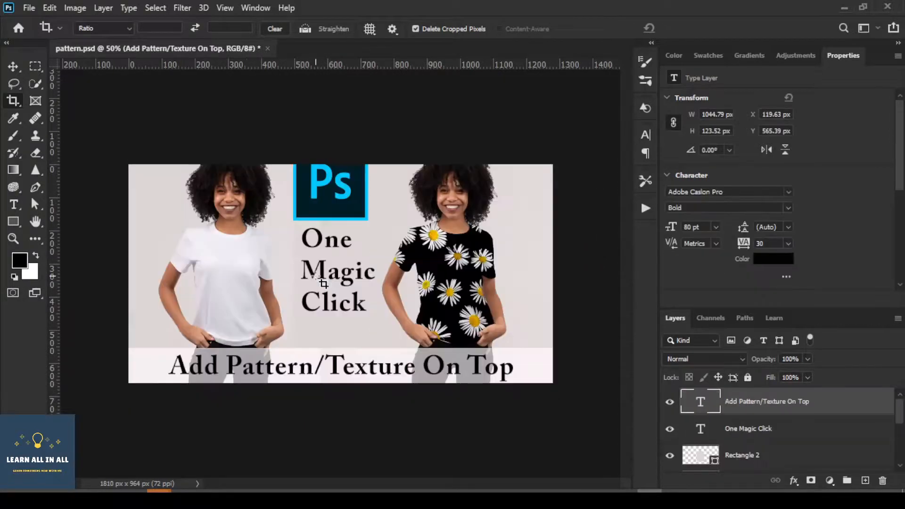
key(ctrl+z)
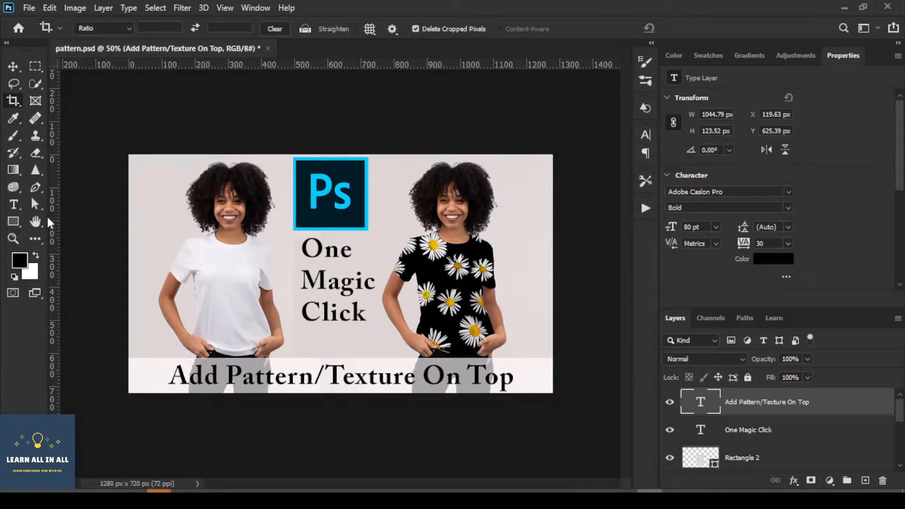
- Draw a freehand Lasso selection around the head of the woman in the white T-shirt, and deselect it
key(v)
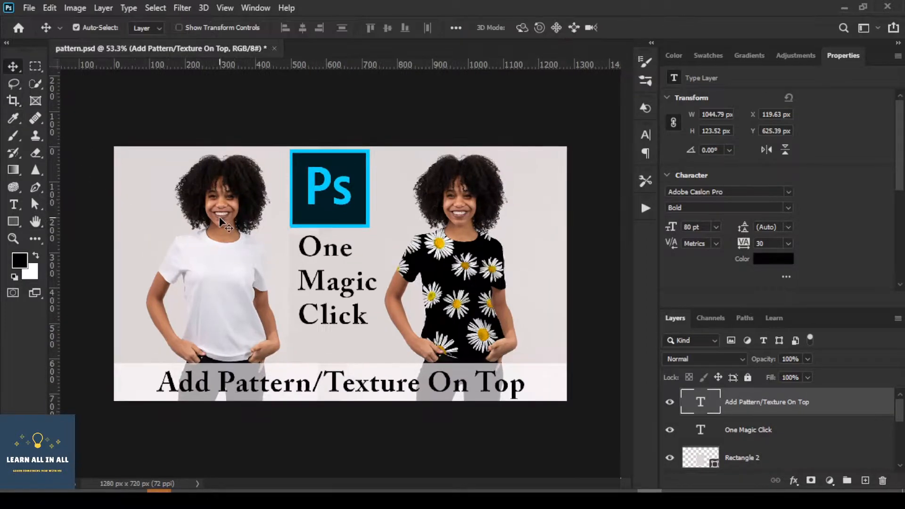
key(l)
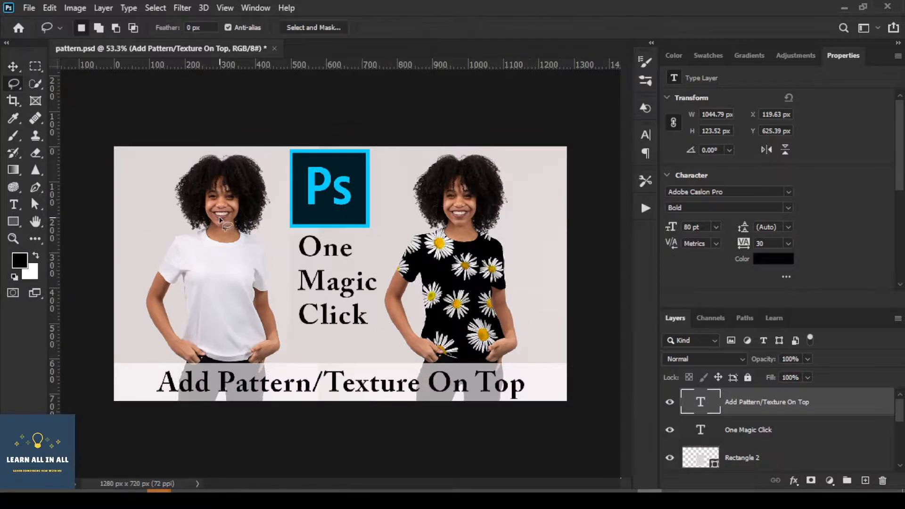
right_click(10, 84)
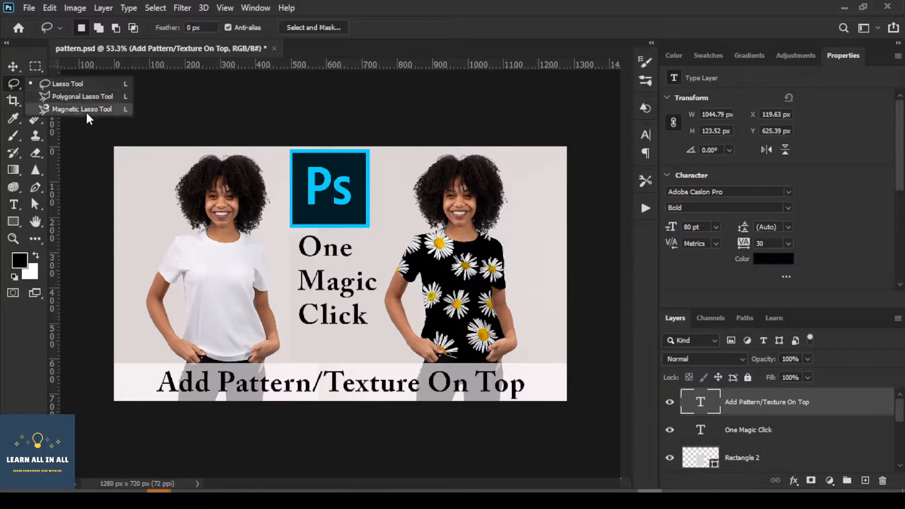
click(66, 84)
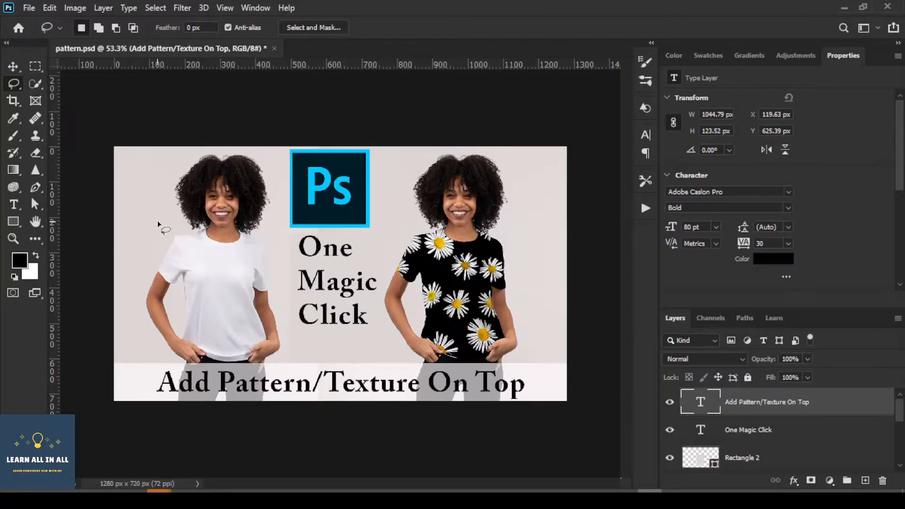
mouse_move(157, 218)
mouse_down()
mouse_move(149, 194)
mouse_move(155, 166)
mouse_move(243, 157)
mouse_move(274, 219)
mouse_move(144, 218)
mouse_up()
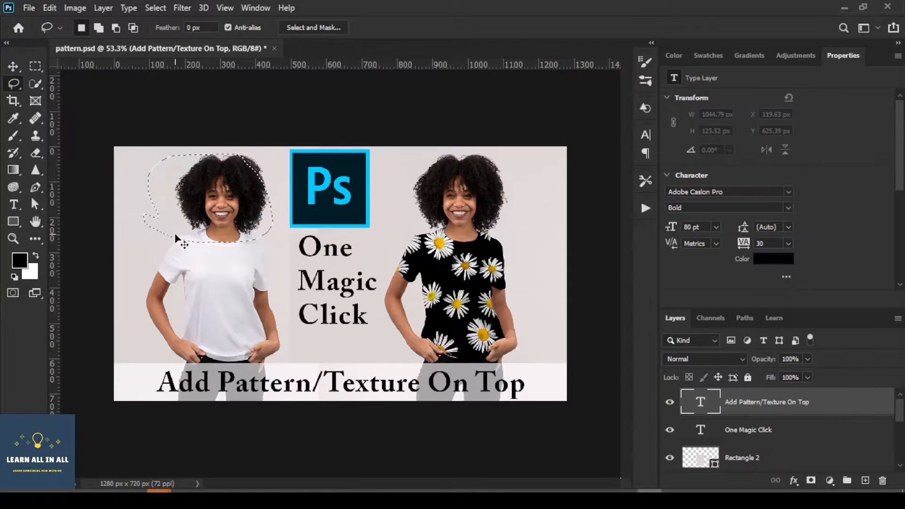
click(175, 238)
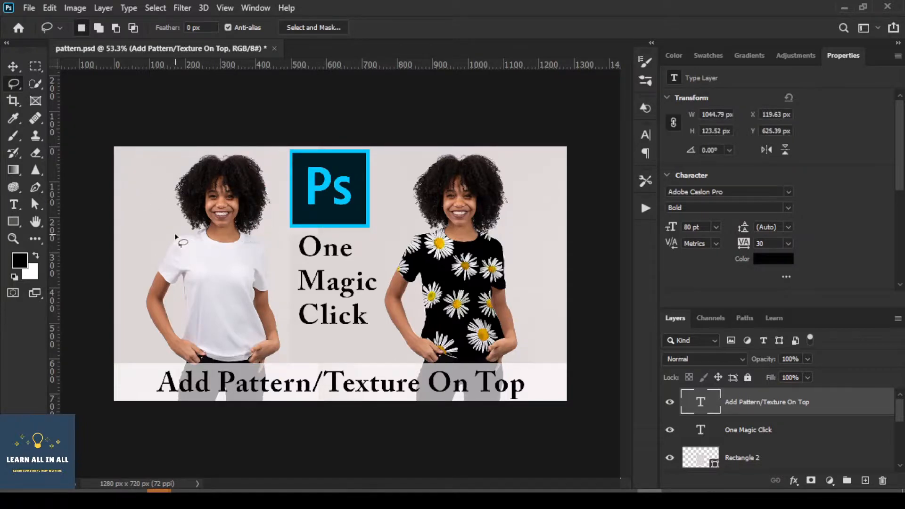
- Draw a zigzag Polygonal Lasso selection across the woman in the white T-shirt and the Ps logo, and deselect it
right_click(12, 83)
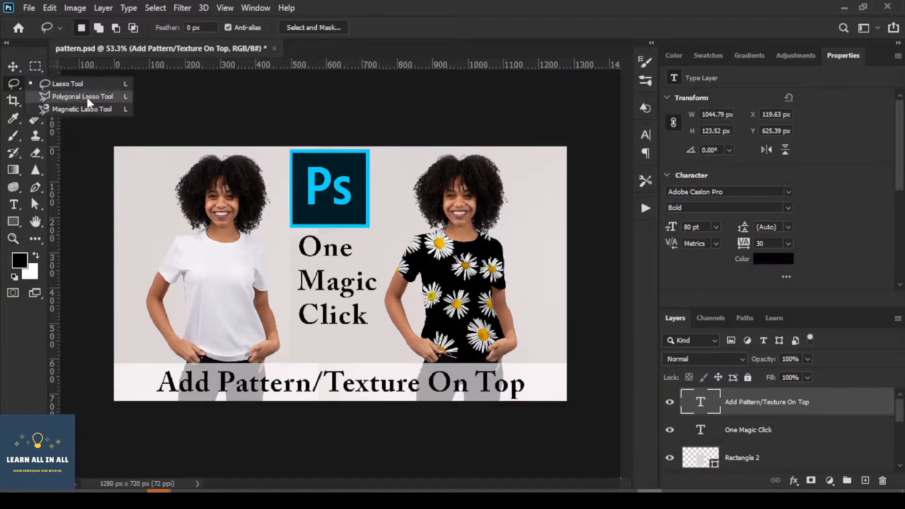
click(83, 97)
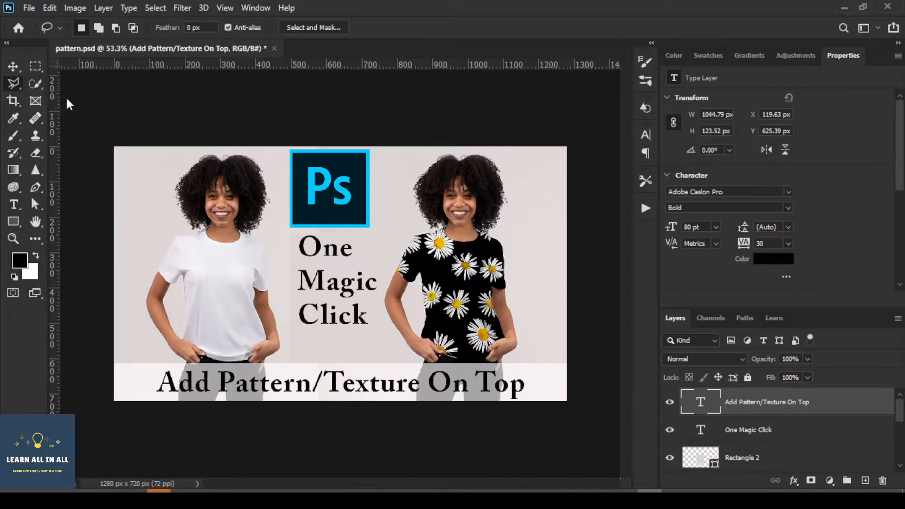
click(114, 149)
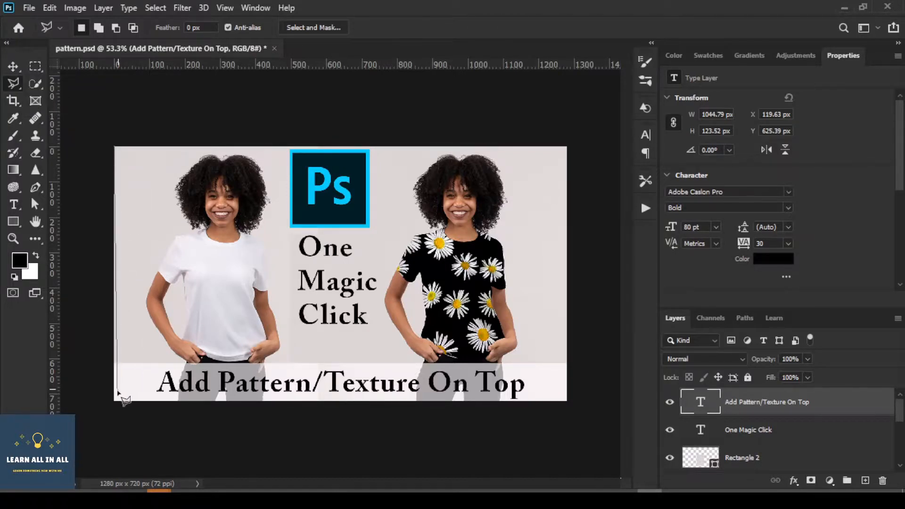
click(205, 296)
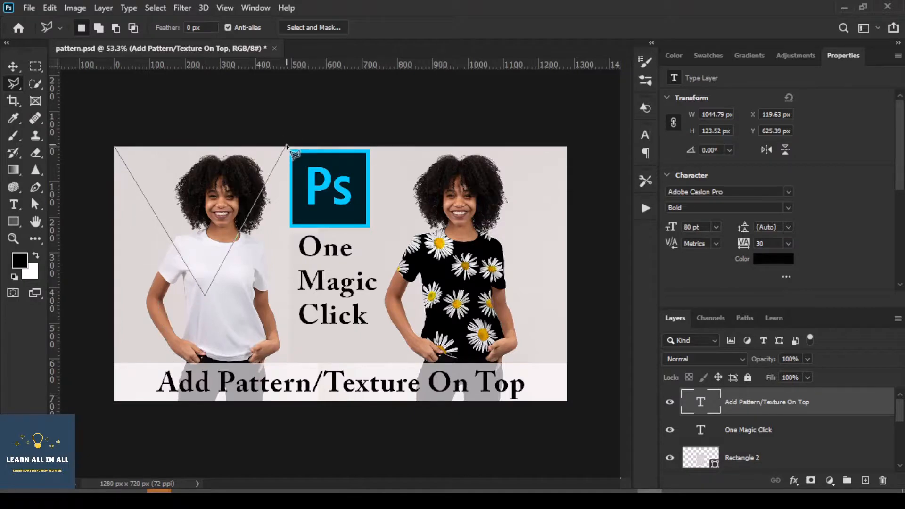
click(287, 146)
click(359, 299)
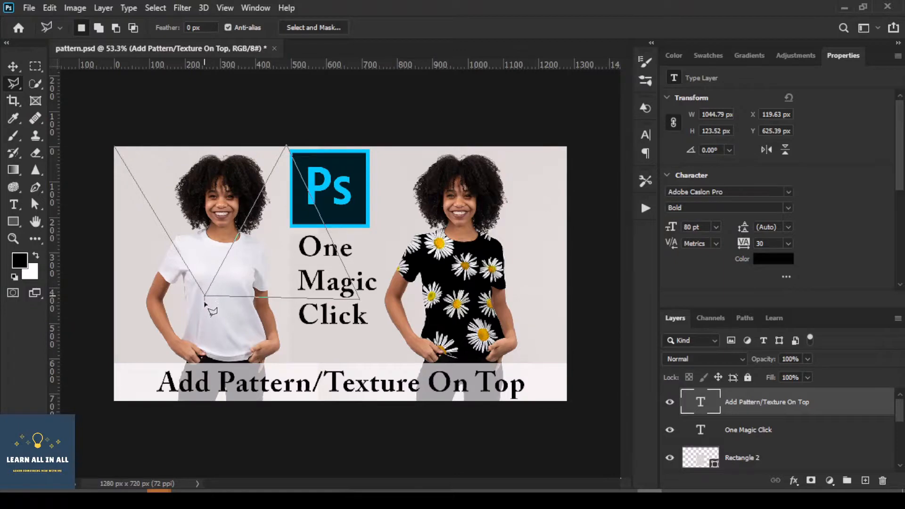
click(205, 296)
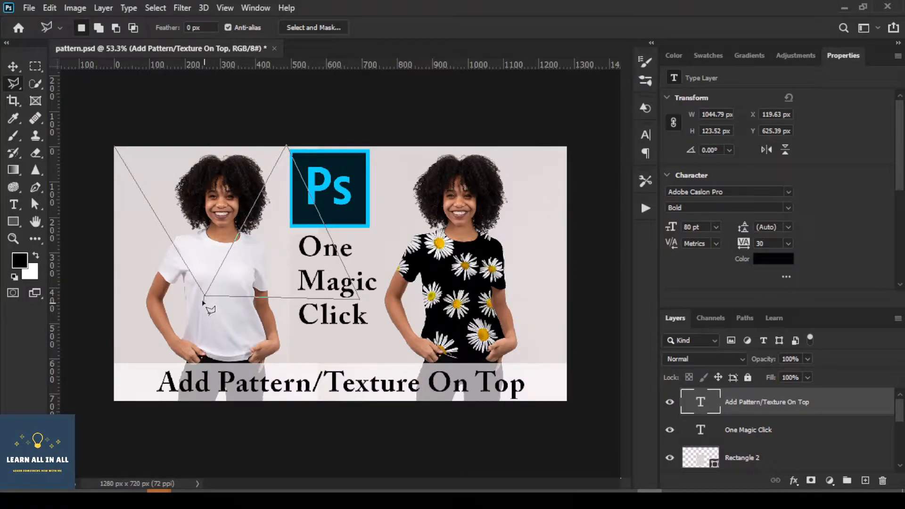
click(204, 145)
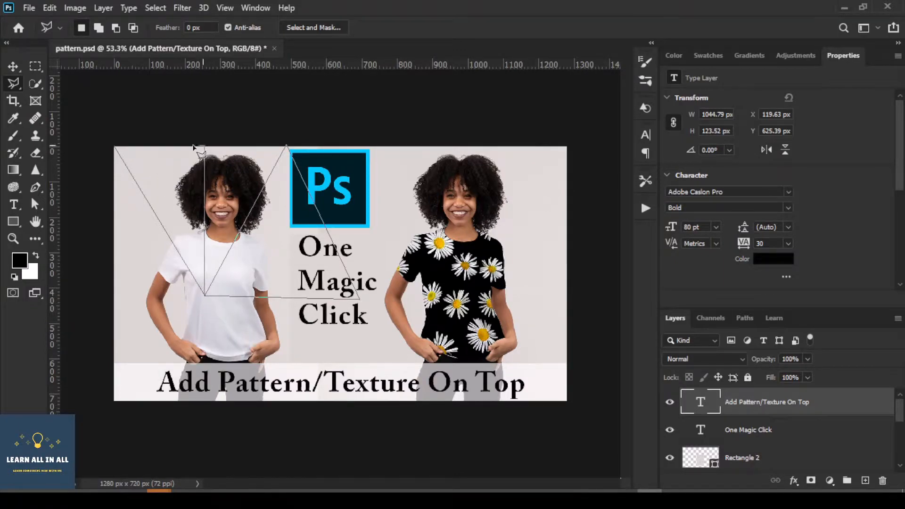
click(115, 150)
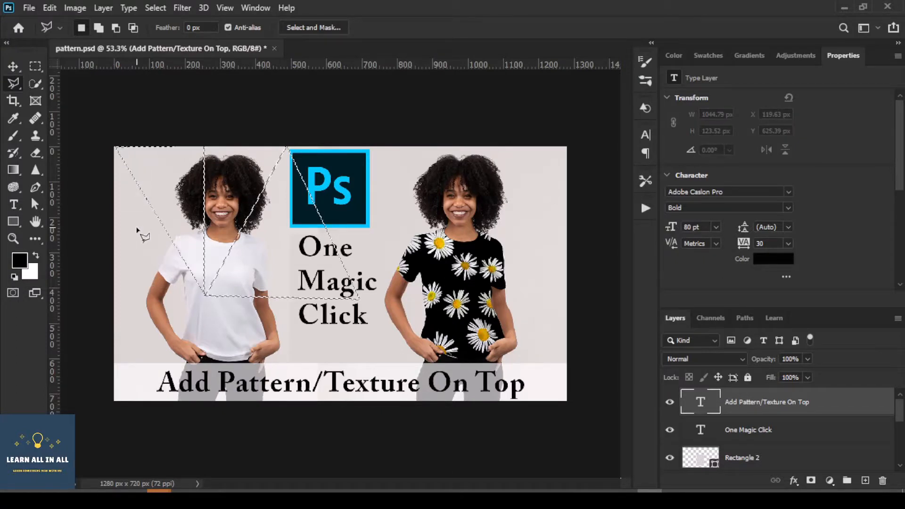
click(13, 67)
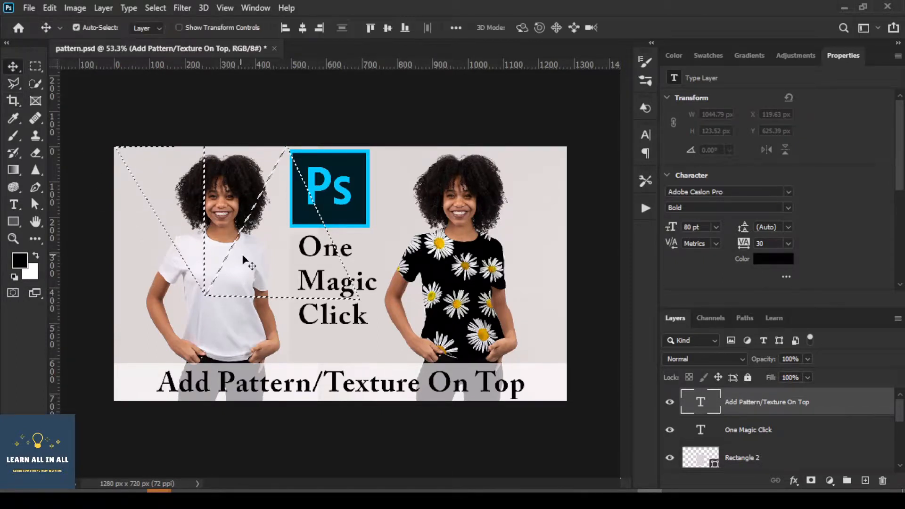
key(ctrl+d)
- Draw a Rectangular Marquee selection about 500 px wide over the full canvas height around the white T-shirt photo, and deselect it
key(m)
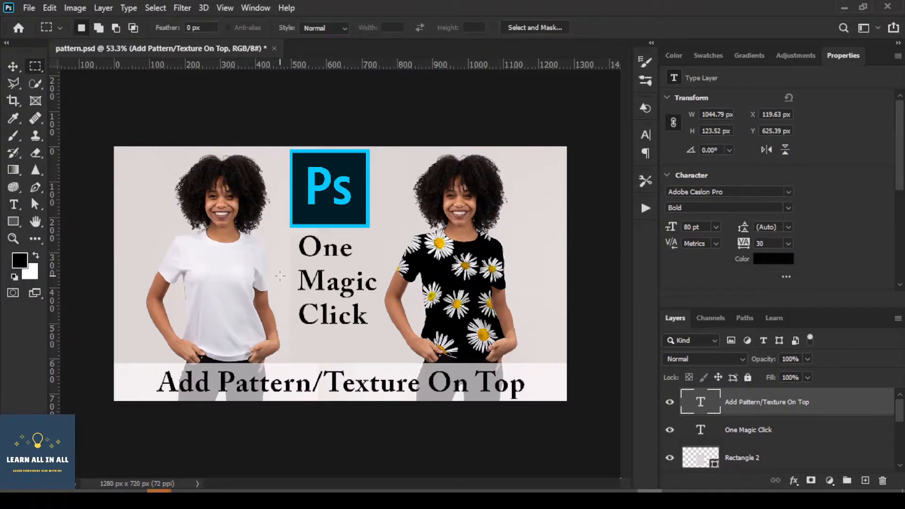
right_click(30, 63)
click(113, 68)
drag(115, 146, 293, 399)
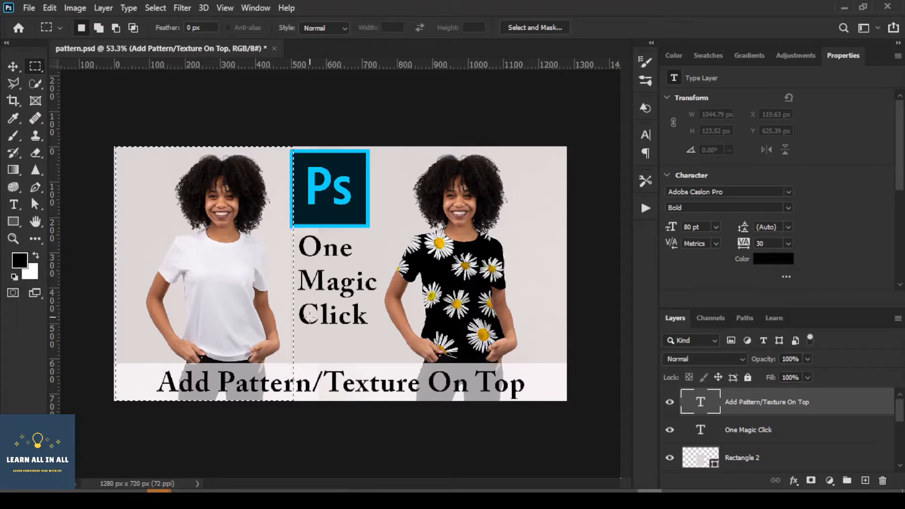
click(272, 298)
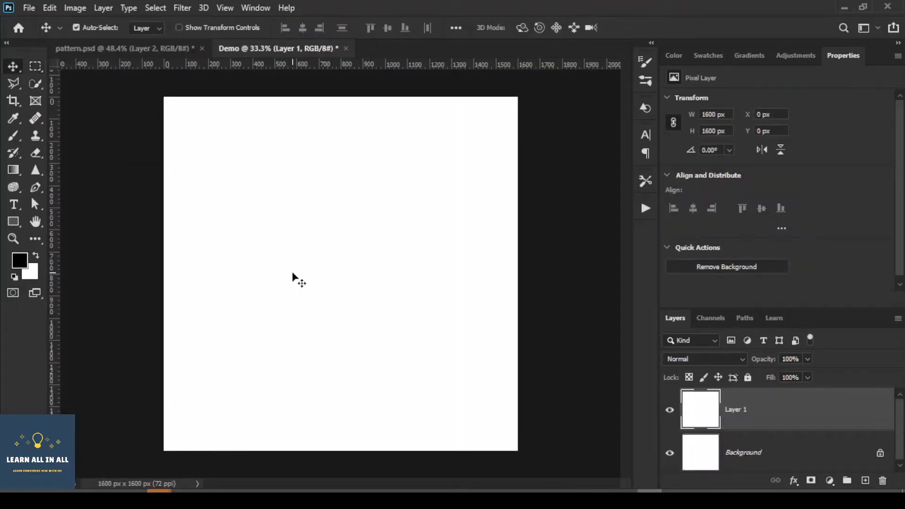
- Fill Layer 1 of the Demo document with the black foreground color, and refill it with the white background color
key(alt+BackSpace)
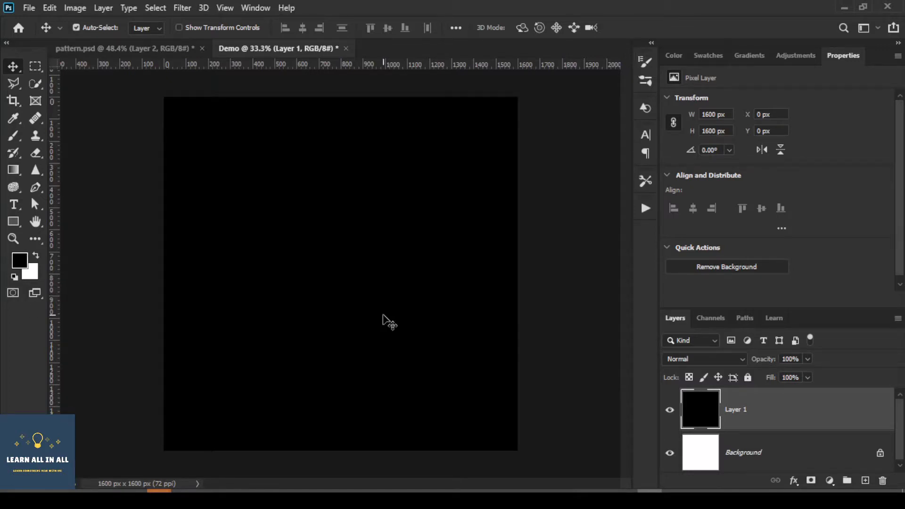
key(ctrl+BackSpace)
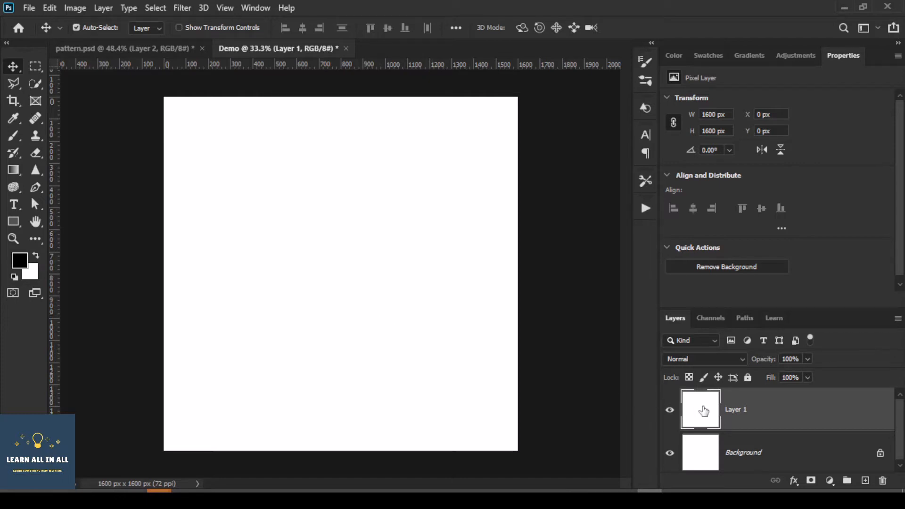
- Try a black and a white layer mask on Layer 1, undoing each, and add a black layer mask again
alt+click(811, 482)
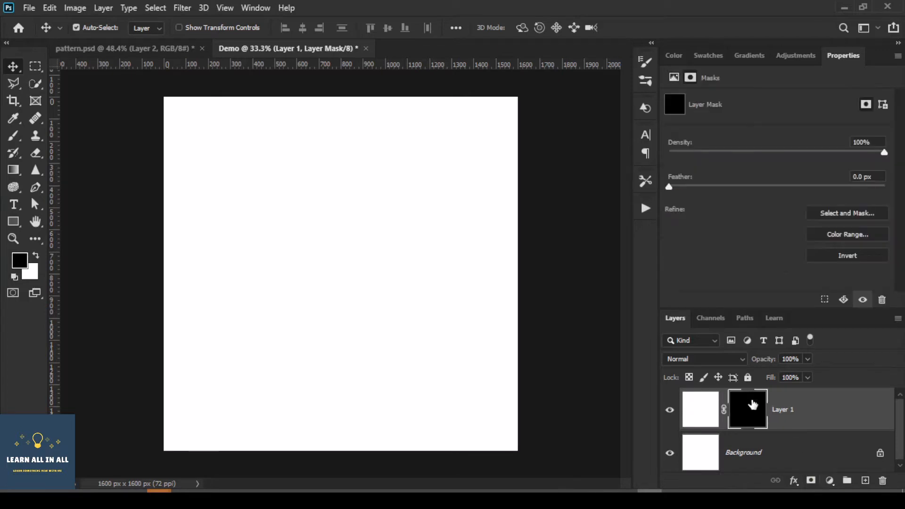
key(ctrl+z)
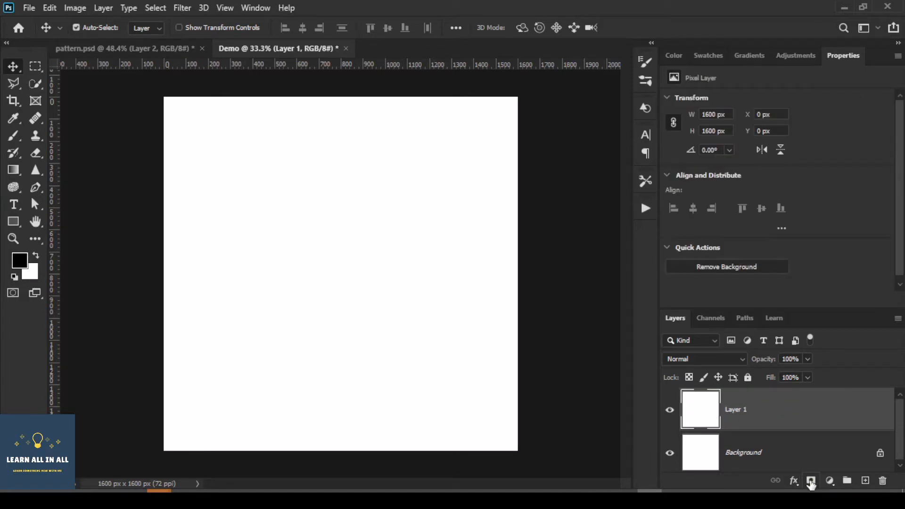
click(811, 482)
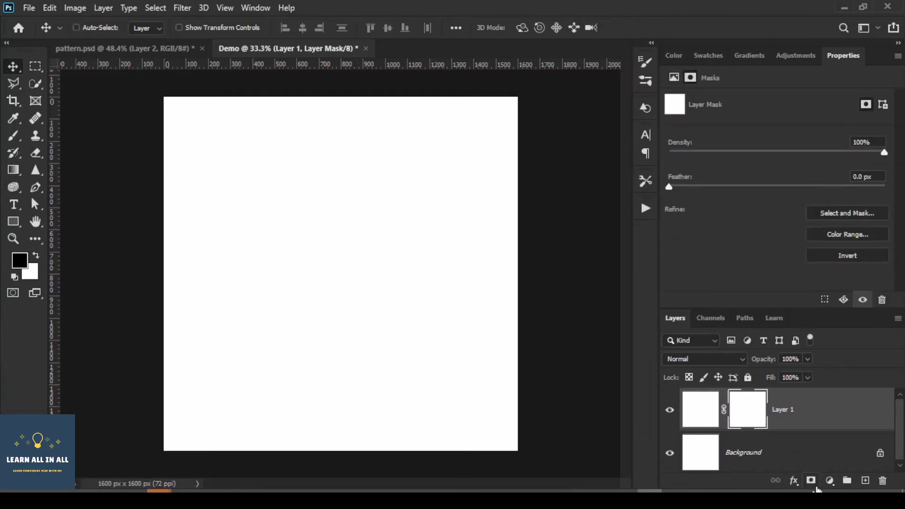
key(ctrl+z)
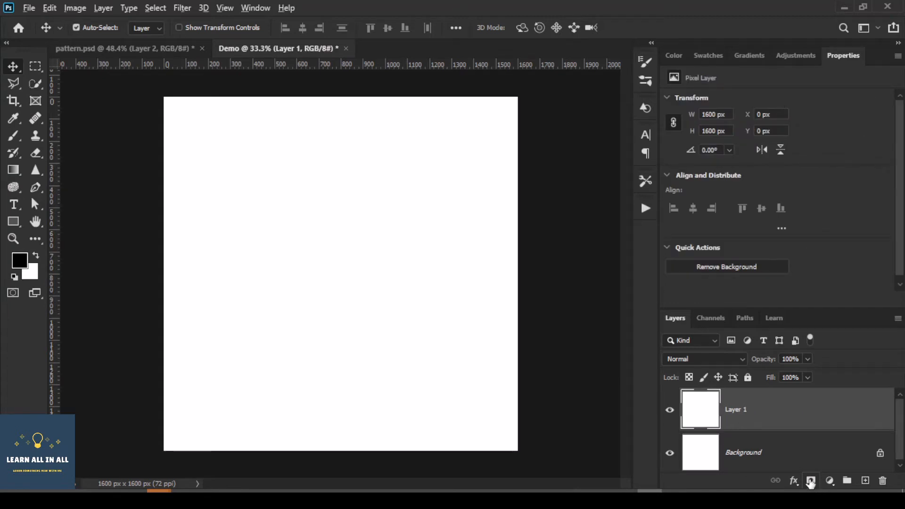
alt+click(811, 482)
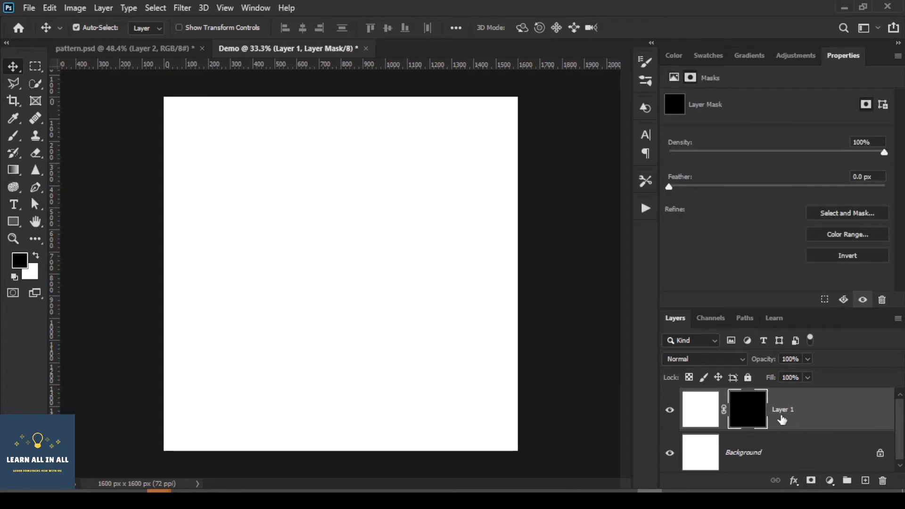